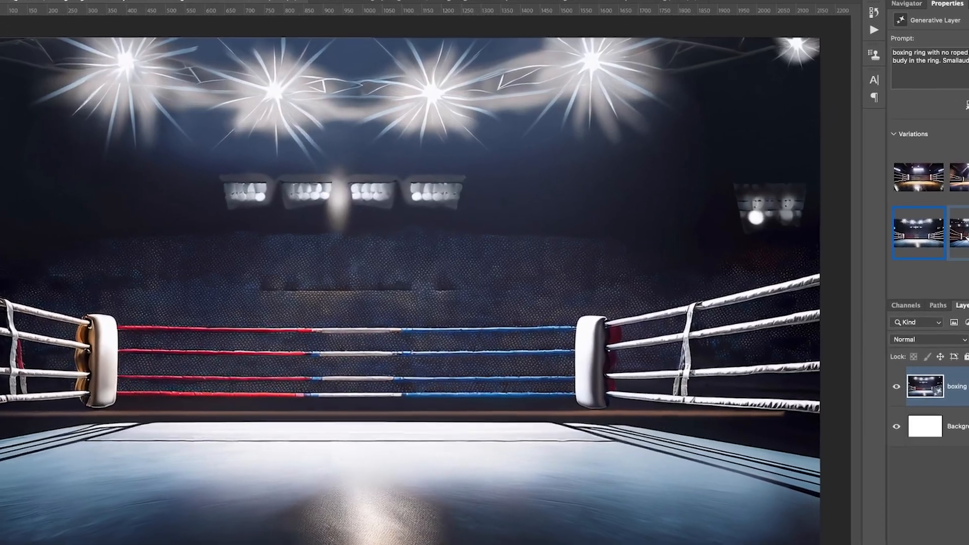
Create a new 2160 x 1350 px document at 300 pixels/inch with a white background.
left_click(965, 238)
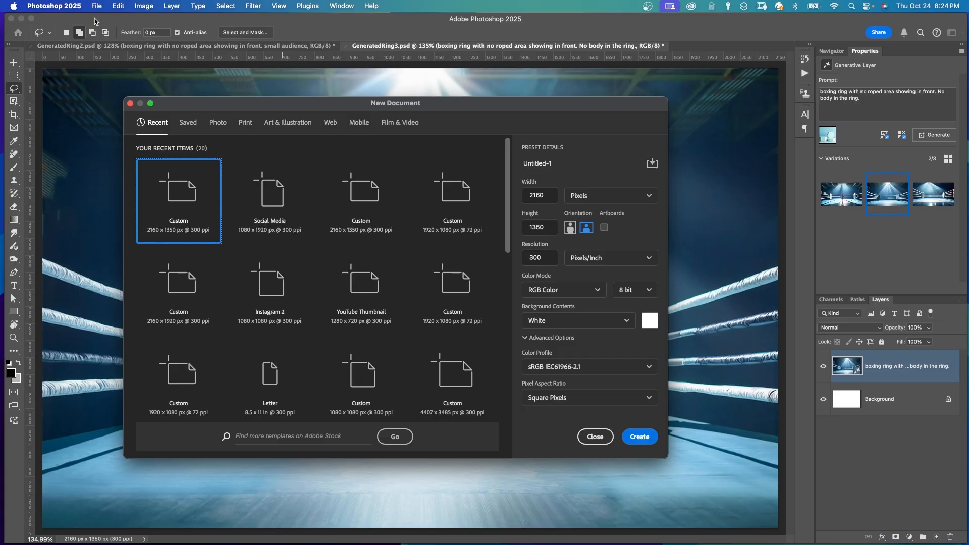
left_click(640, 437)
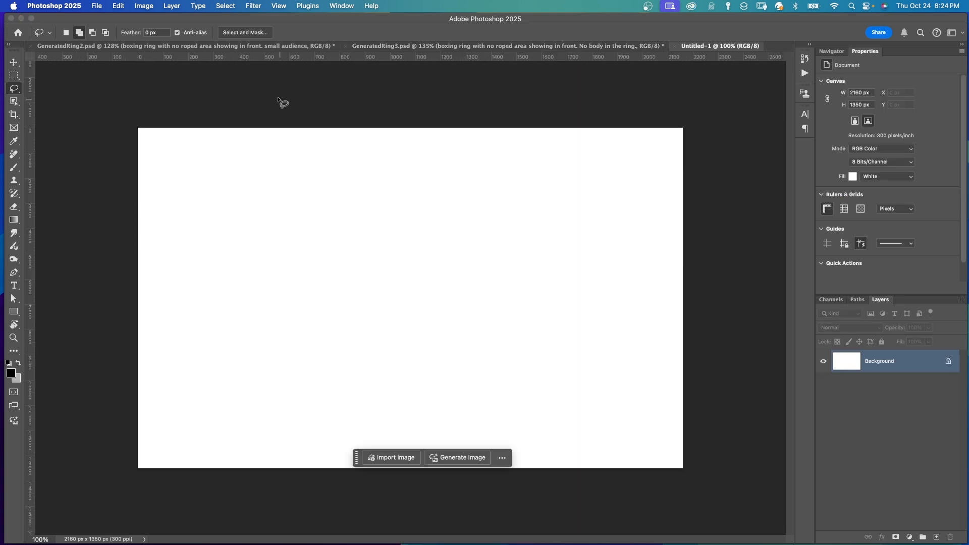
Start Generate Image, load the futuristic ship sample prompt and clear all the style effects that come with it.
left_click(119, 6)
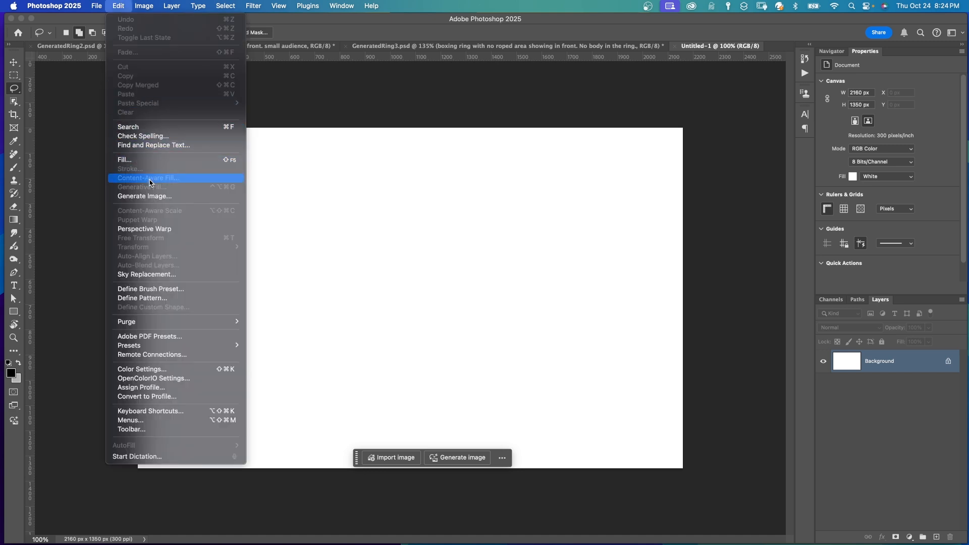
left_click(103, 375)
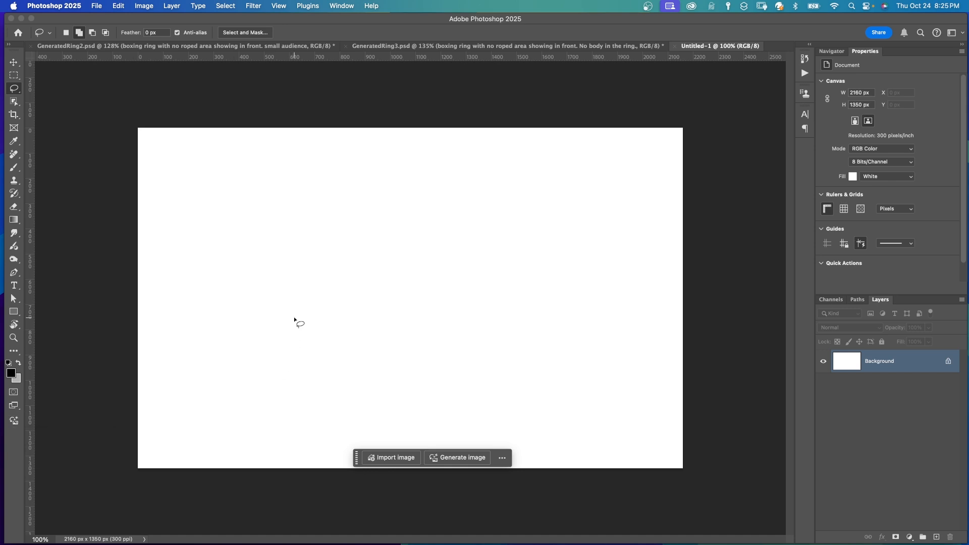
left_click(444, 458)
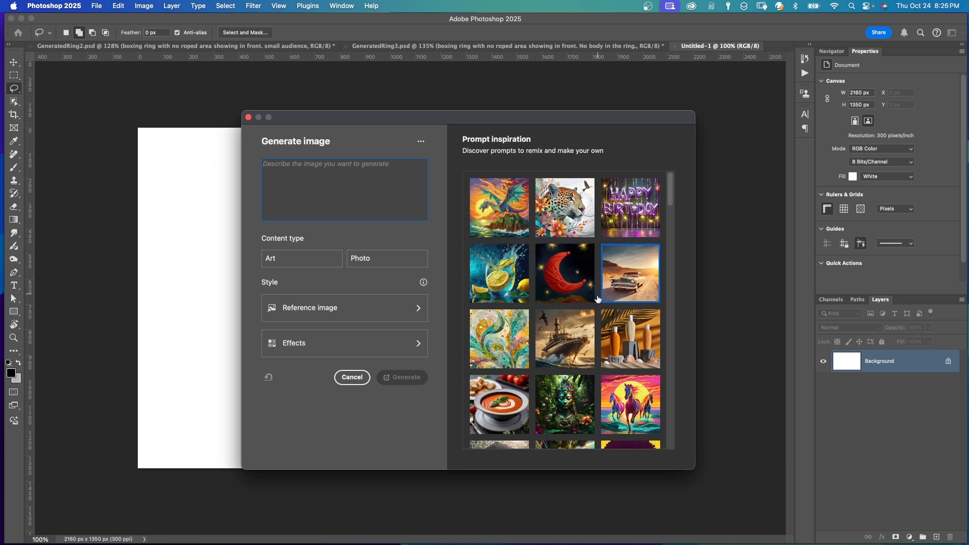
left_click(564, 339)
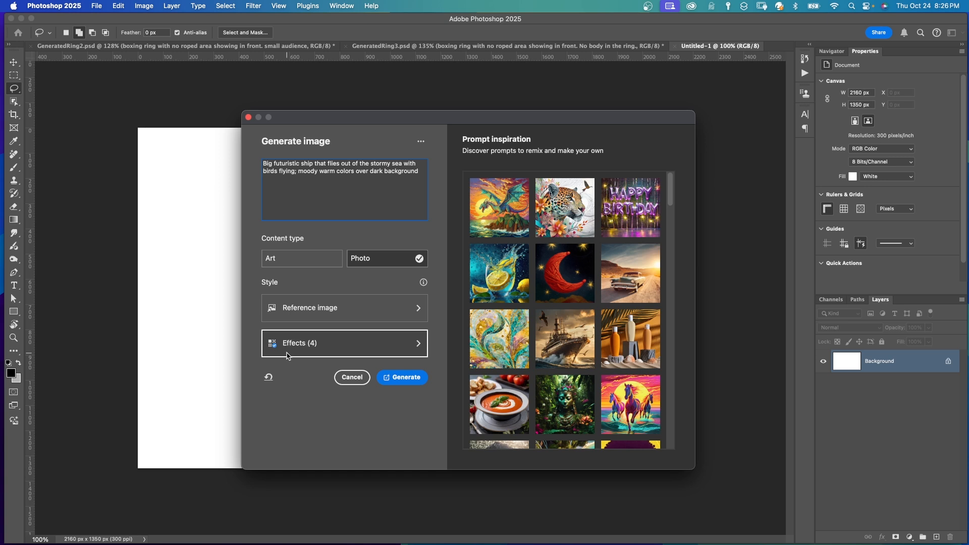
left_click(419, 343)
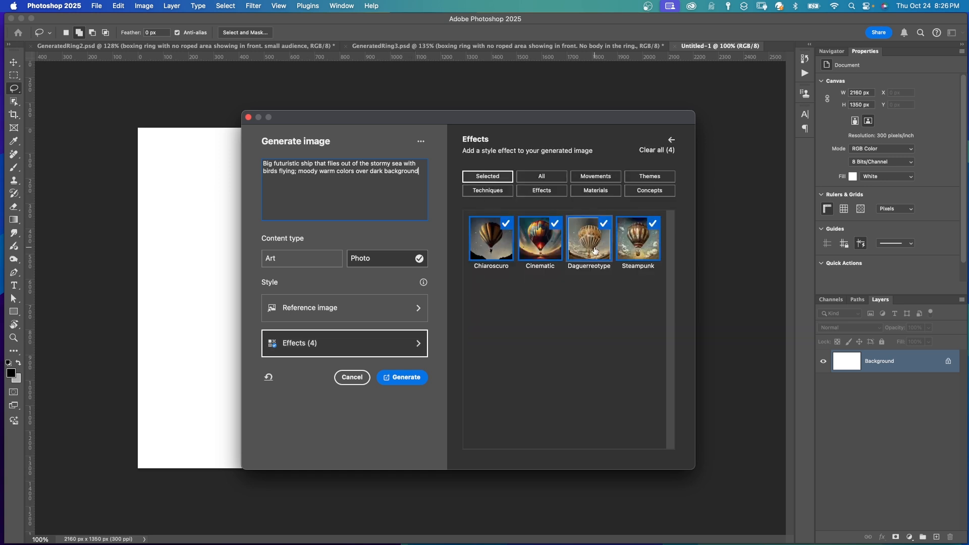
left_click(656, 150)
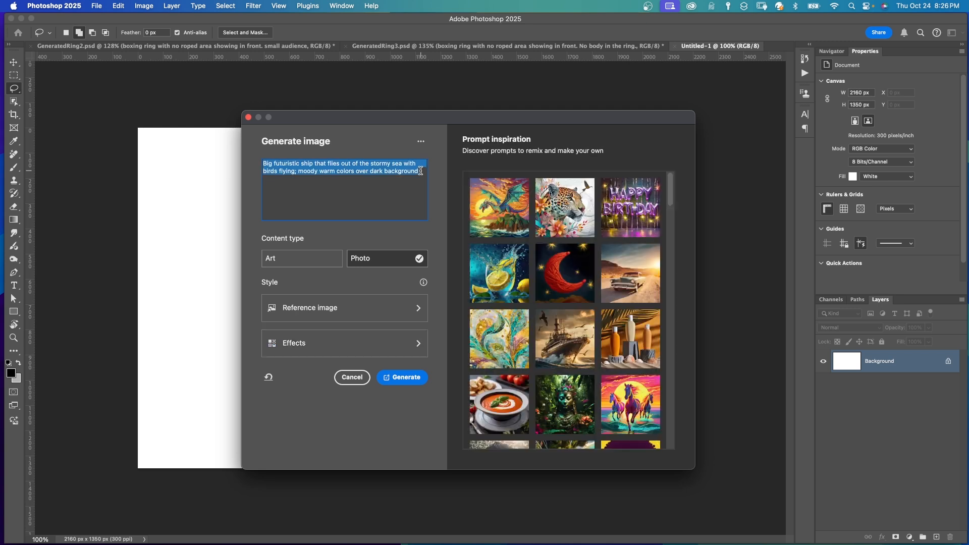
Enter the prompt "boxing ring with no roped area showing in front. No body in the ring." and choose the turquoise podium image as reference.
type("boxing ring with no roped area showing in front. No body in the ring.")
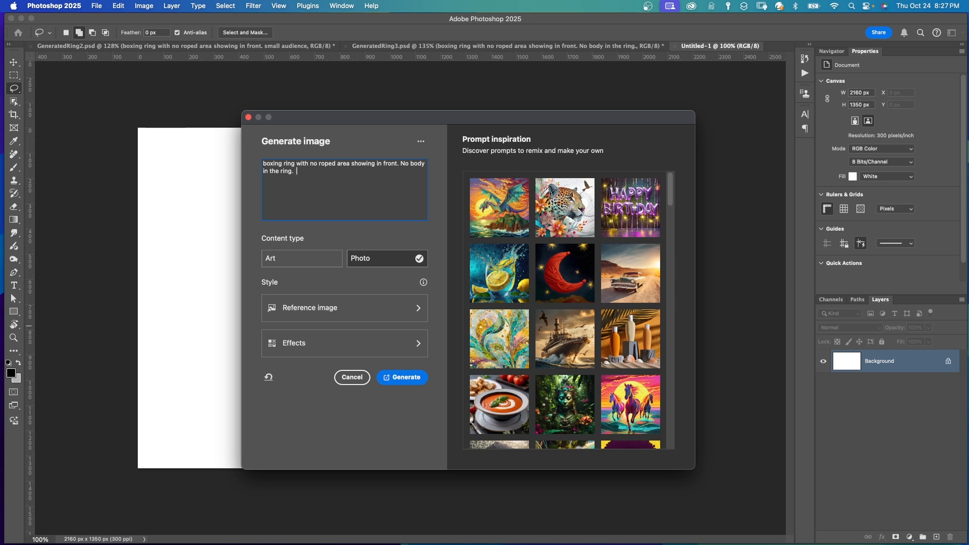
left_click(372, 310)
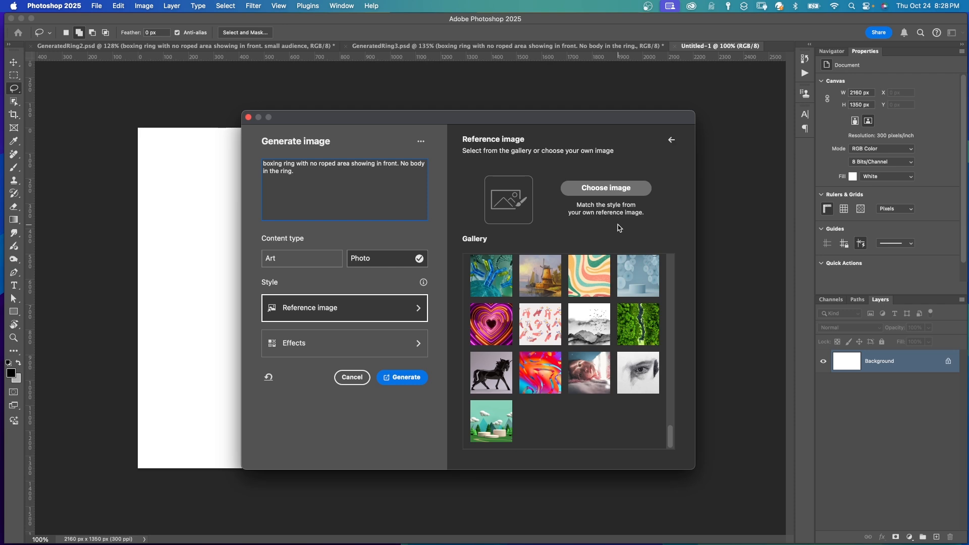
scroll(588, 301, "up", 10)
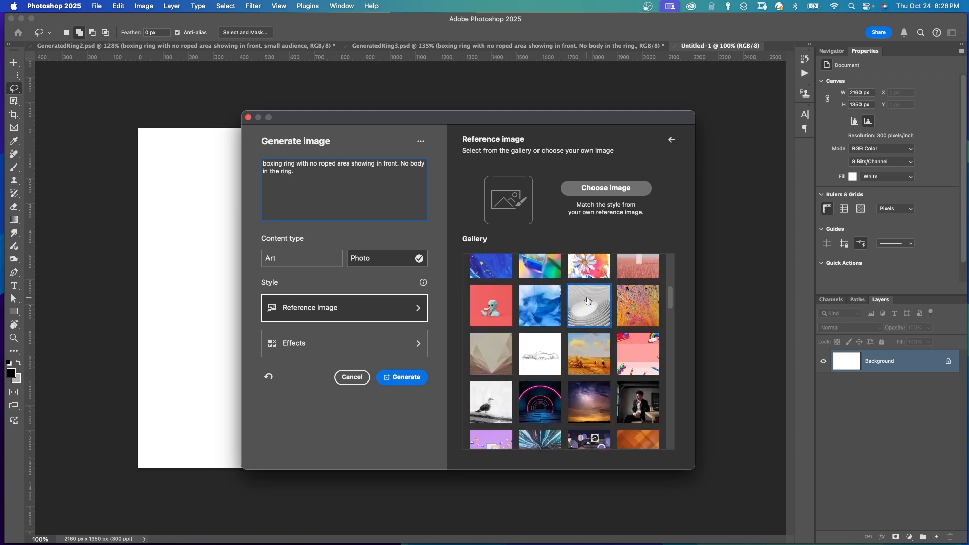
scroll(587, 300, "down", 5)
left_click(491, 345)
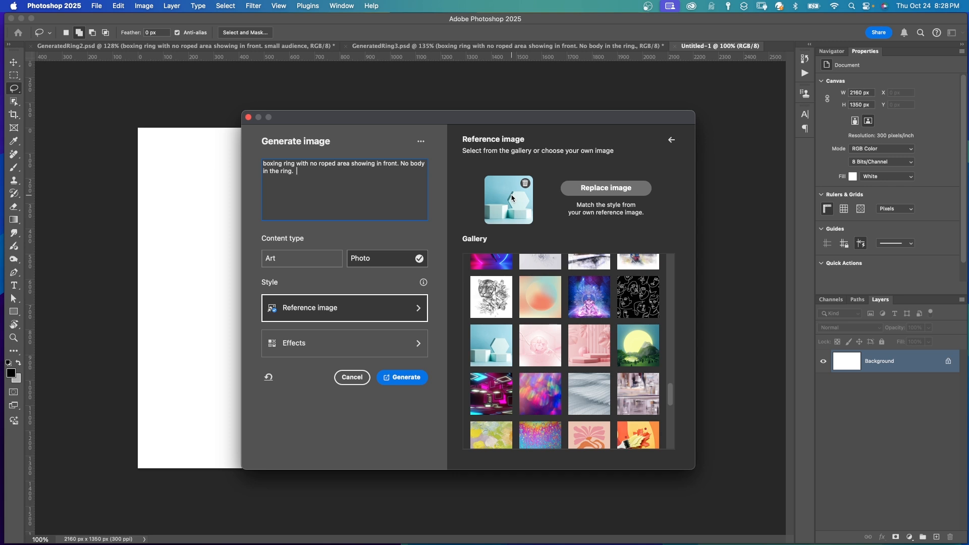
Add the Cinematic effect and generate the boxing ring image.
left_click(417, 344)
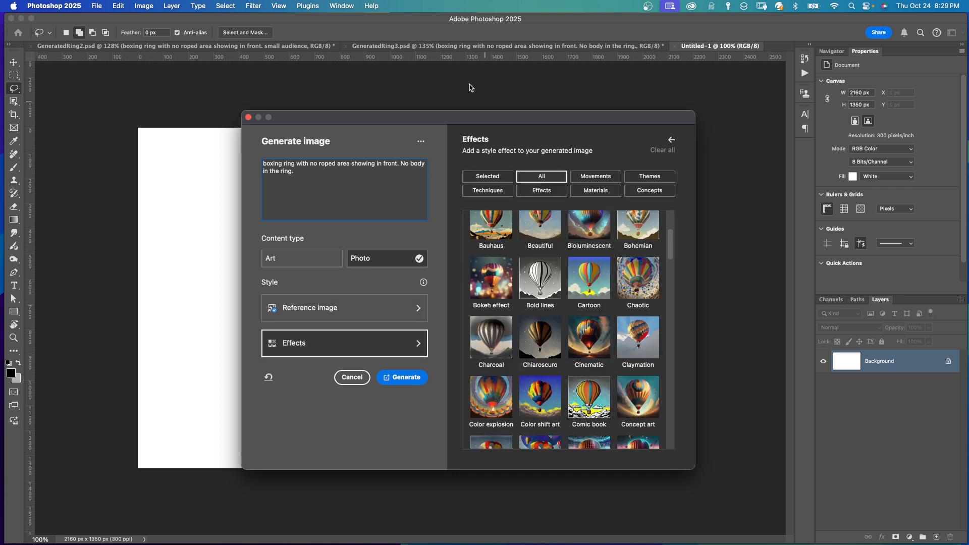
left_click(588, 333)
left_click(401, 377)
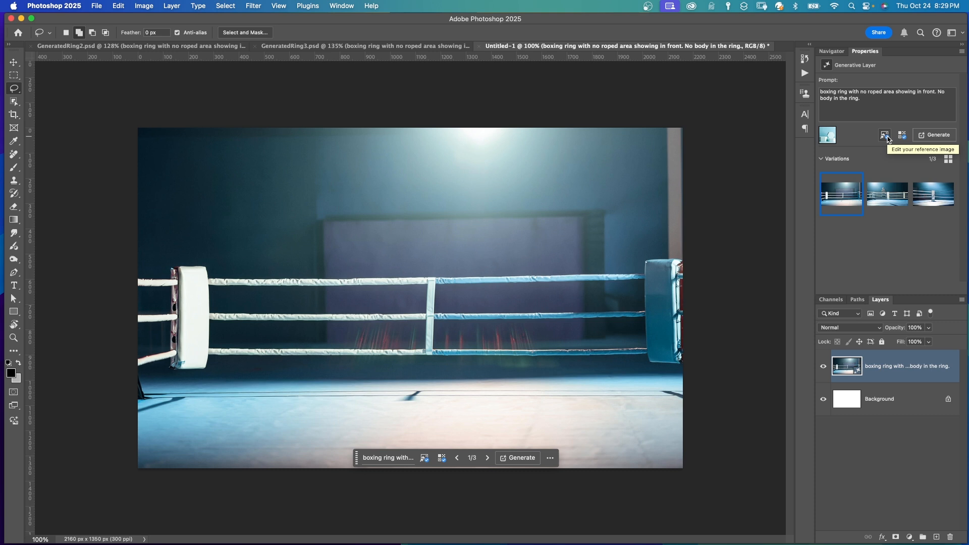
Review the generative layer's reference image and effect settings, and view the second and third ring variations.
left_click(886, 136)
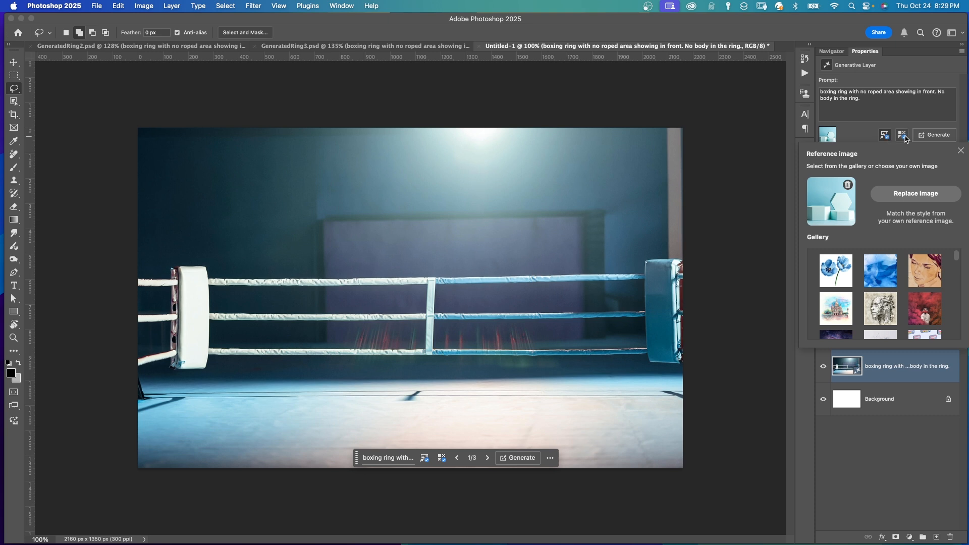
left_click(902, 135)
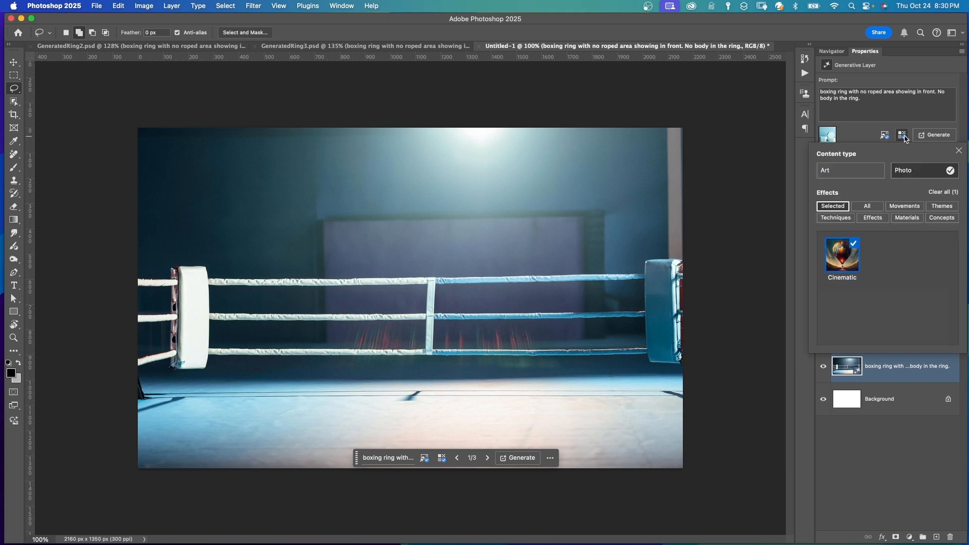
left_click(940, 139)
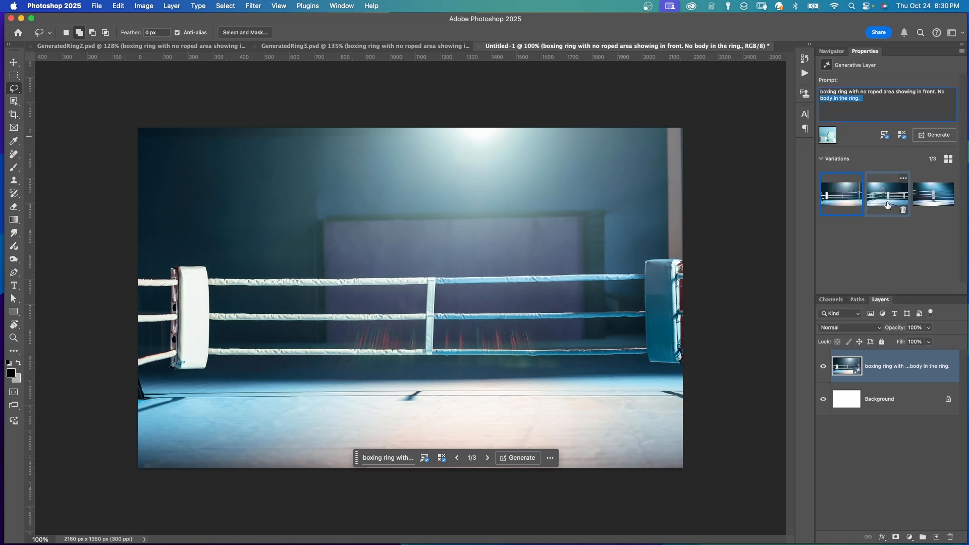
left_click(887, 194)
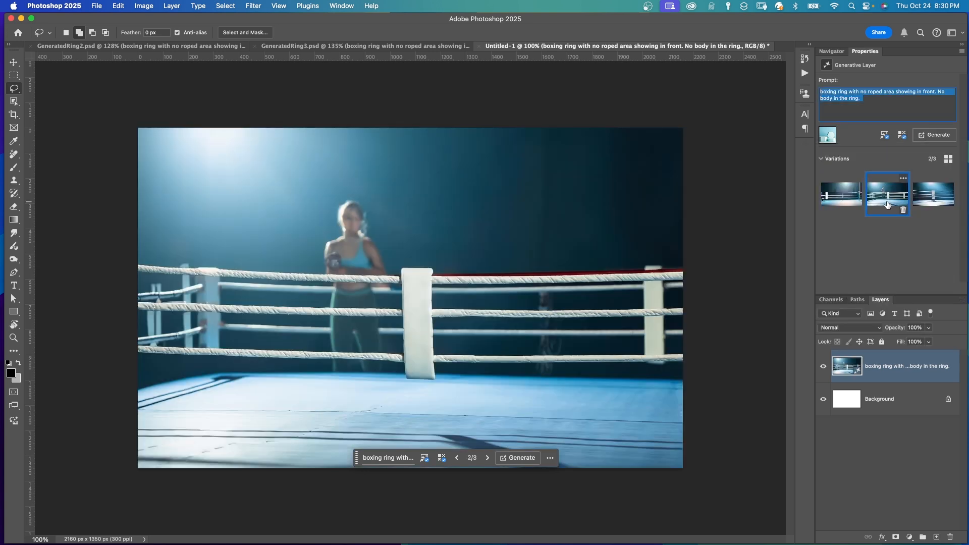
left_click(934, 200)
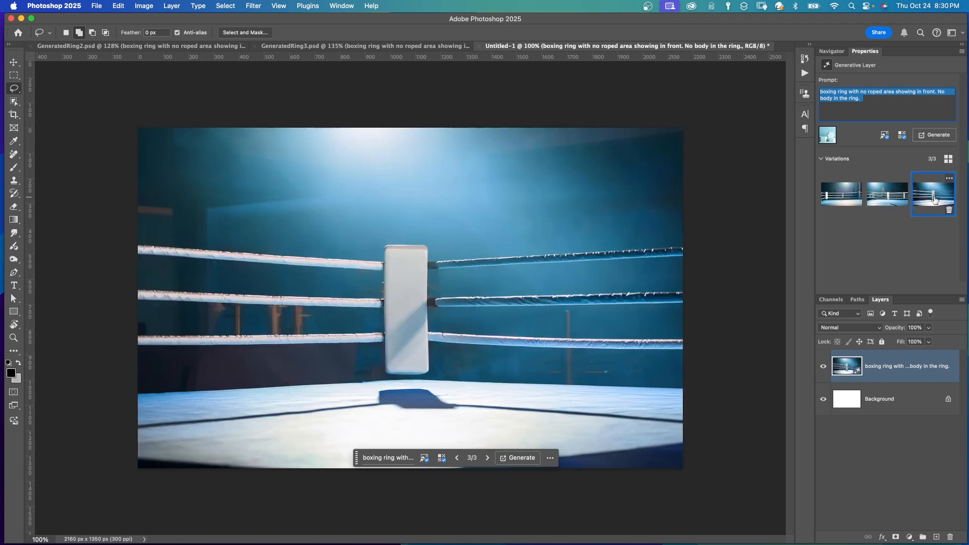
Generate another set of variations from the same prompt, compare them and choose the first one.
left_click(933, 136)
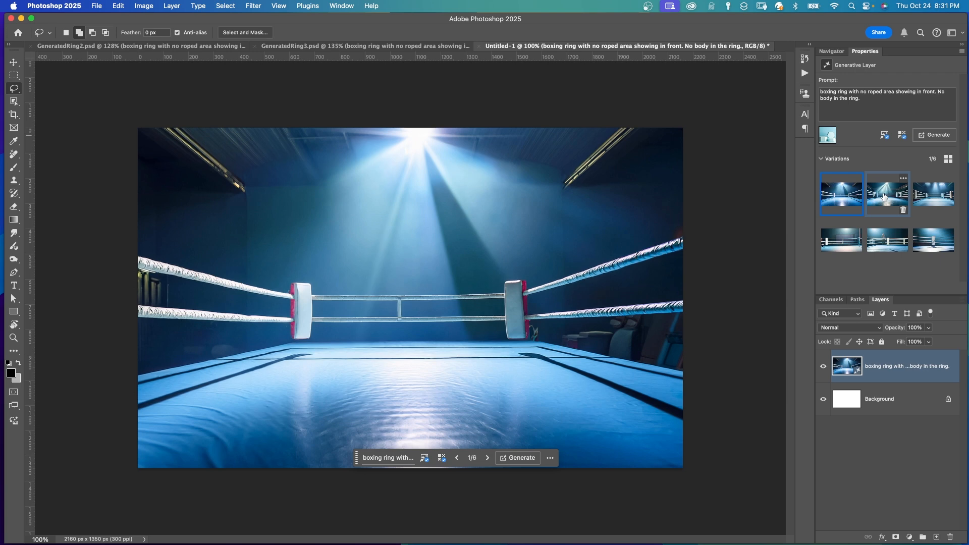
left_click(883, 197)
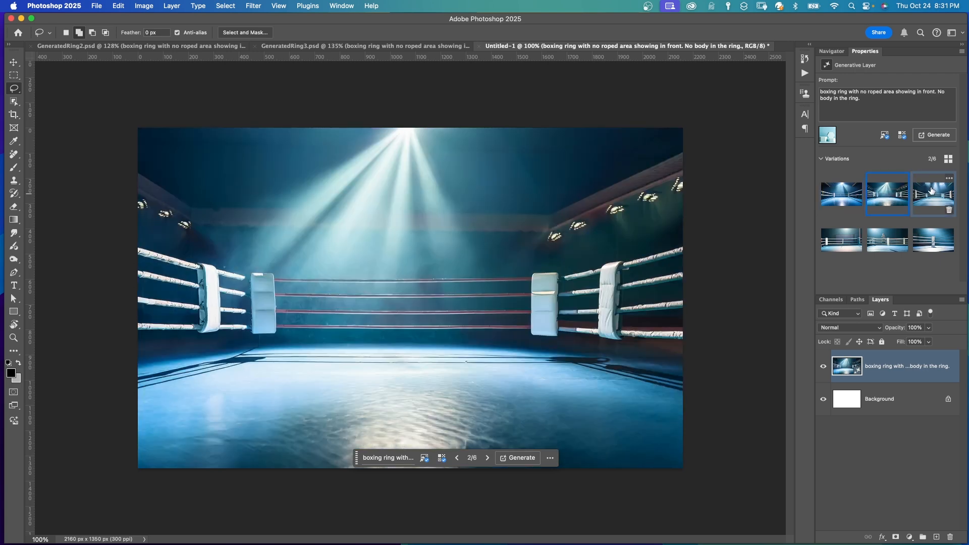
left_click(839, 198)
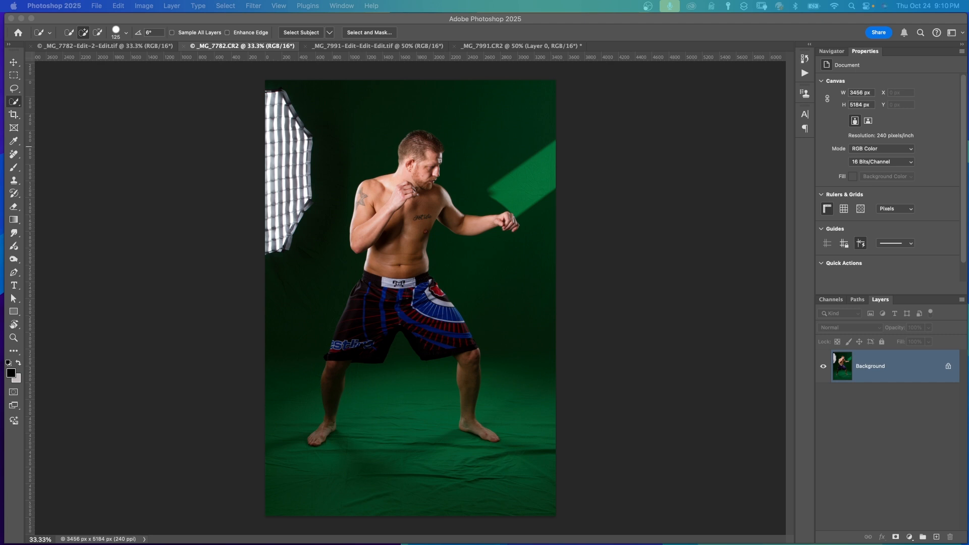
Select the fighter in _MG_7782.CR2 with the Quick Selection tool.
left_click(16, 103)
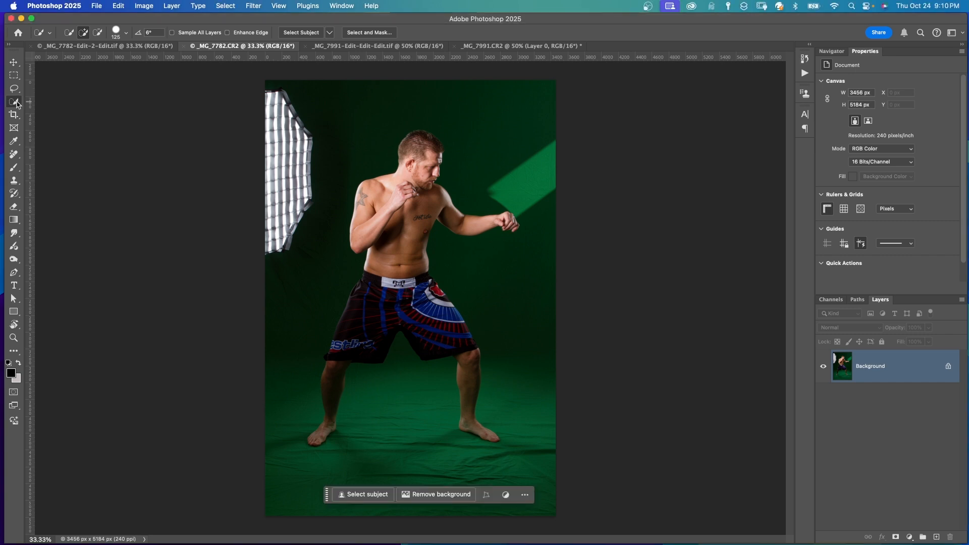
left_click(52, 108)
mouse_move(365, 313)
left_mouse_down()
mouse_move(443, 320)
mouse_move(462, 362)
mouse_move(306, 399)
mouse_move(313, 413)
left_mouse_up()
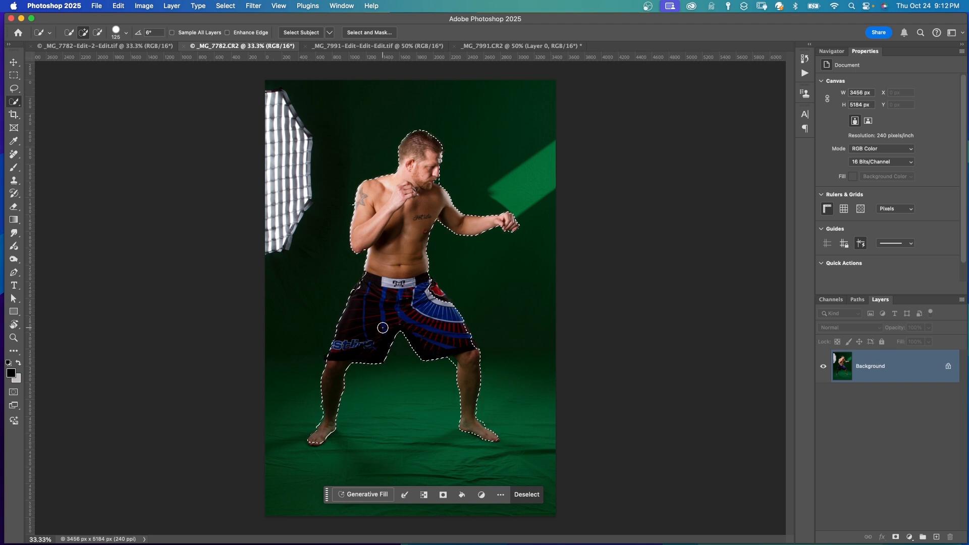
Refine the selection with radius 2 px, smooth 8, feather 1.0 px, contrast 10% and decontaminated colors, output to a new layer with layer mask.
left_click(367, 33)
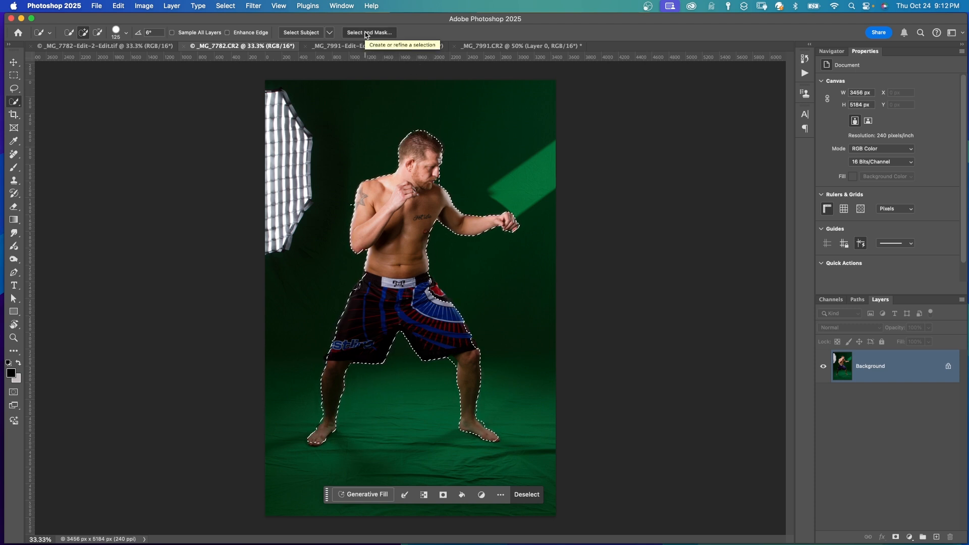
left_click_drag(828, 271, 836, 271)
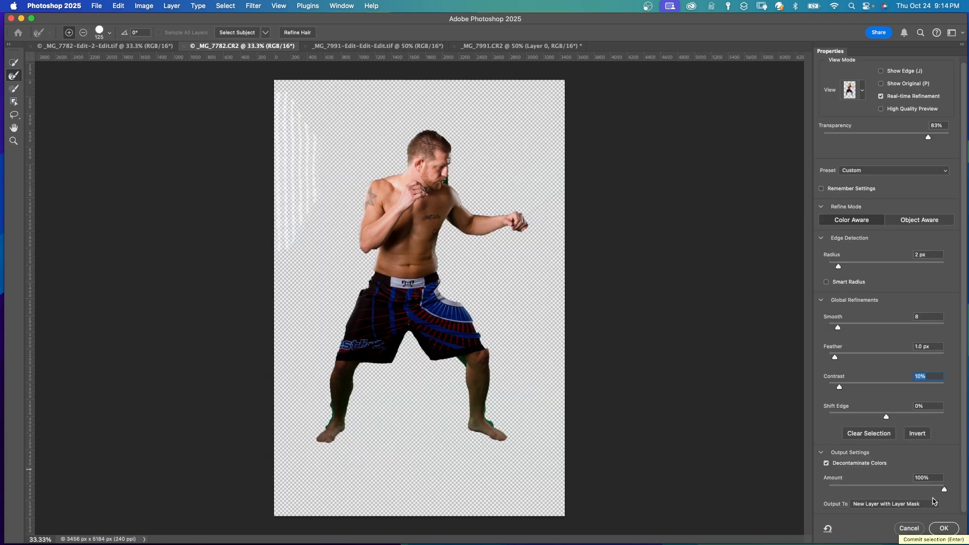
left_click(943, 528)
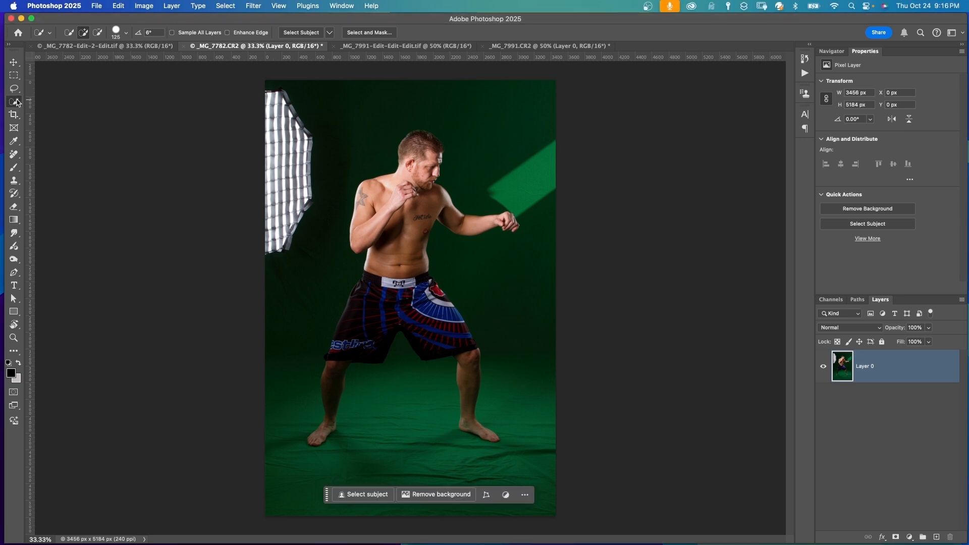
Select the fighter using the Object Selection tool's Select Subject, and confirm the cutout in Select and Mask.
right_click(17, 102)
left_click(54, 101)
left_click(455, 33)
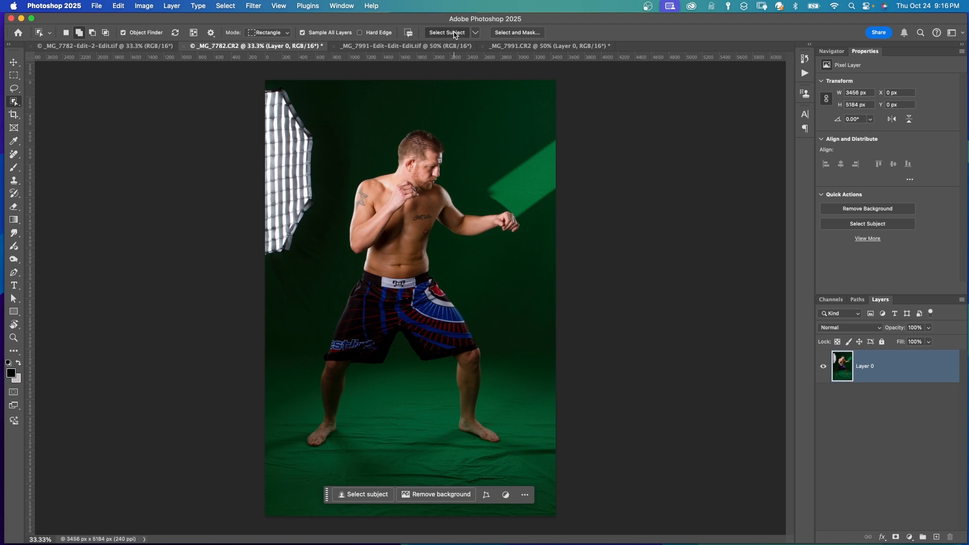
left_click(523, 33)
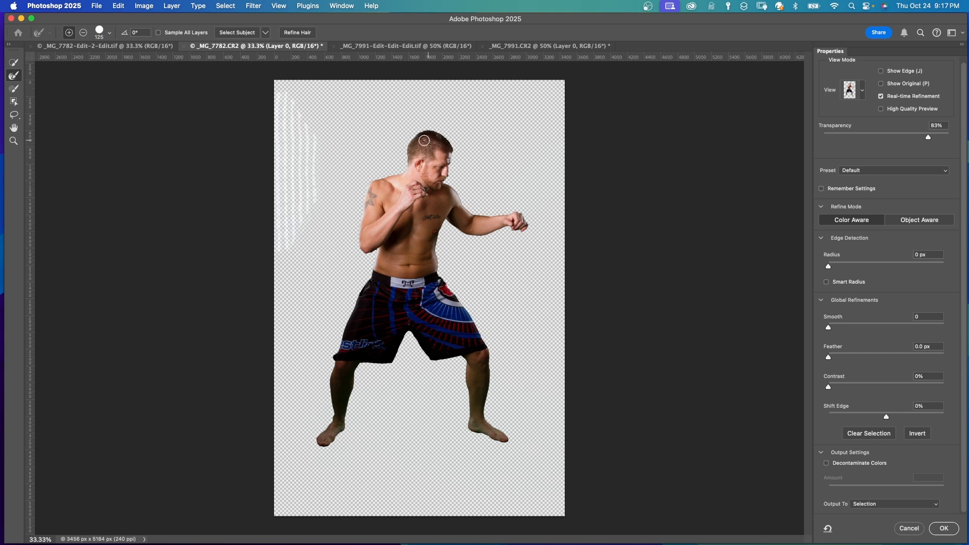
key("Return")
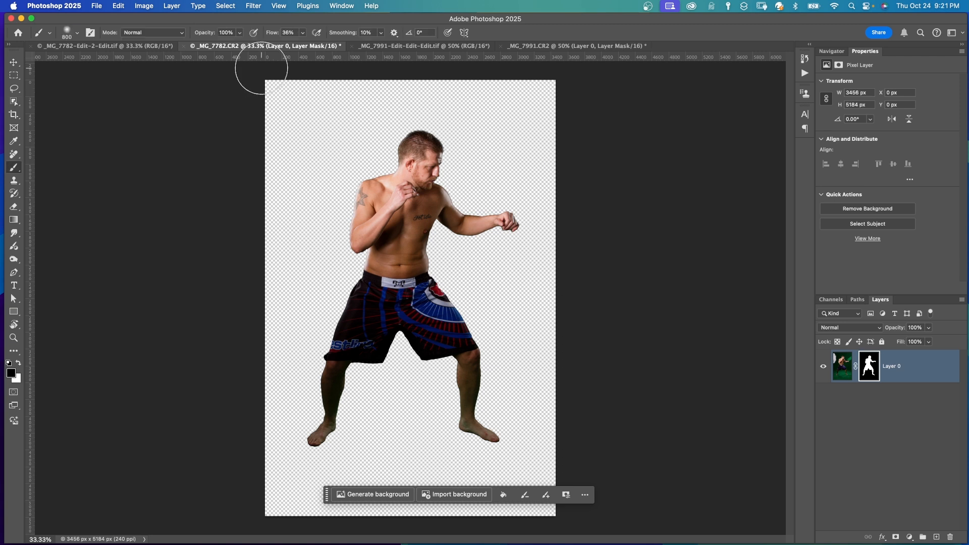
Compare the masked cutouts of both fighters with their white-background versions in the other open documents.
left_click(158, 46)
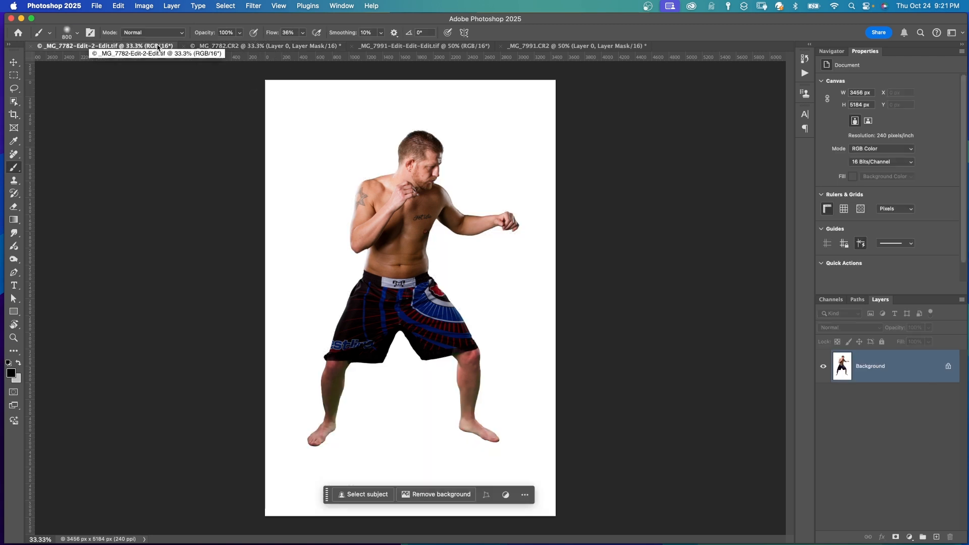
left_click(532, 47)
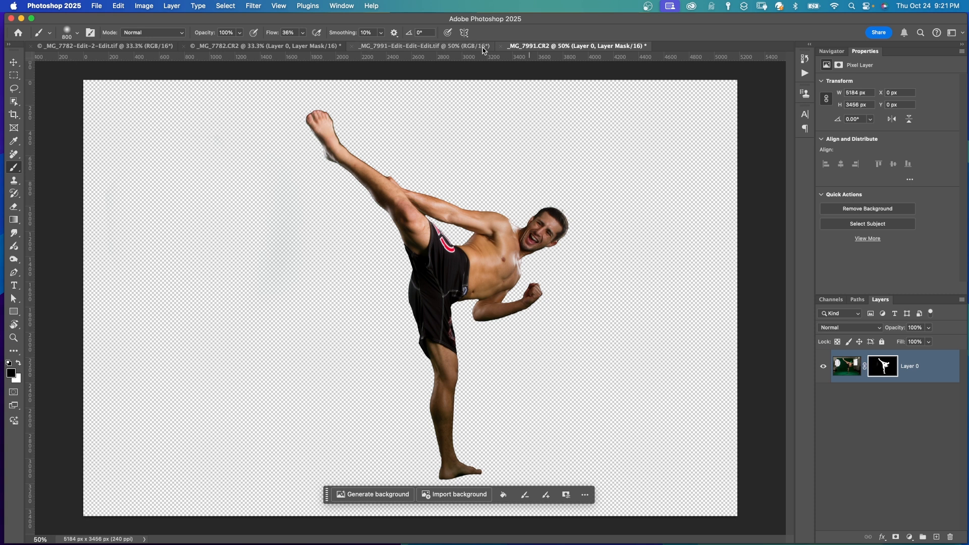
left_click(429, 47)
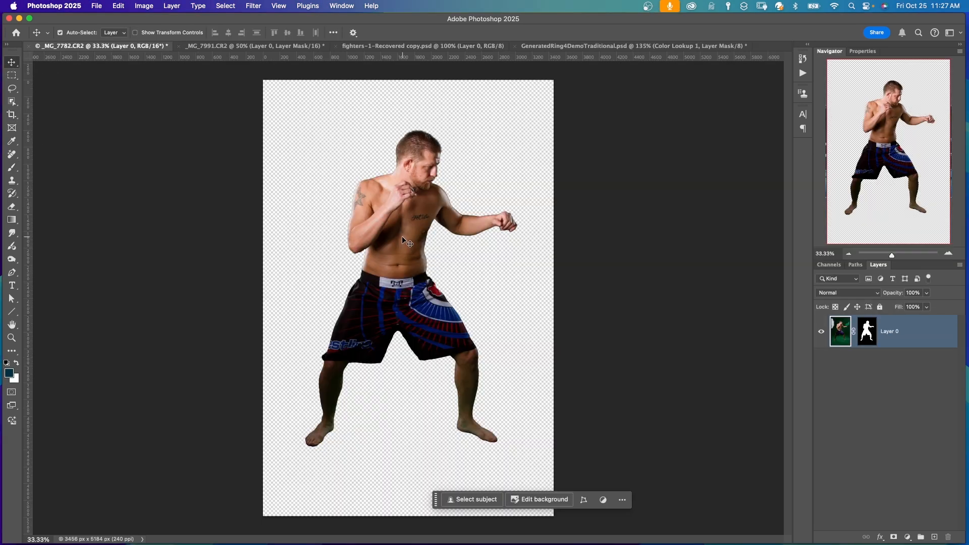
Copy the masked fighter from _MG_7782.CR2 into GeneratedRing4DemoTraditional.psd and scale him to 34.57% on the ring's left side.
left_click_drag(402, 235, 574, 50)
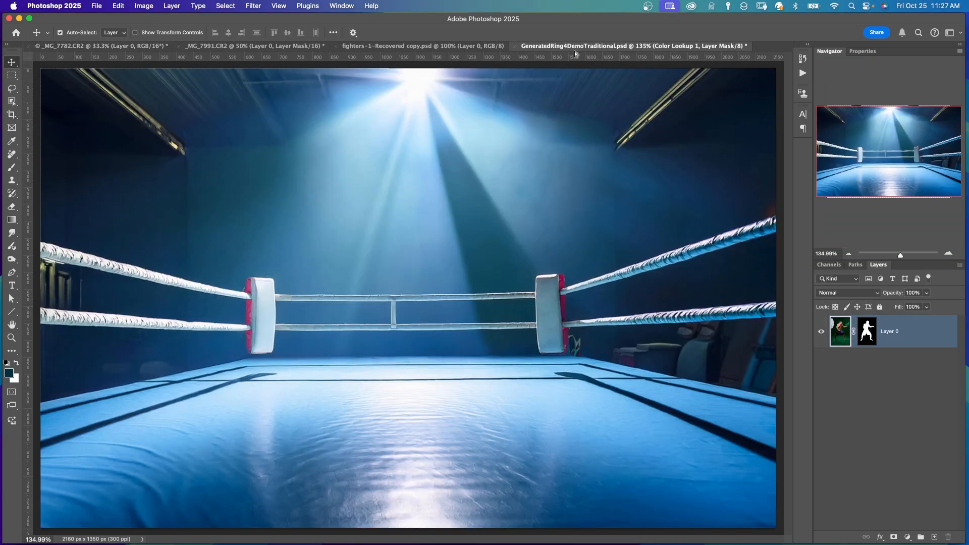
left_click_drag(298, 246, 299, 245)
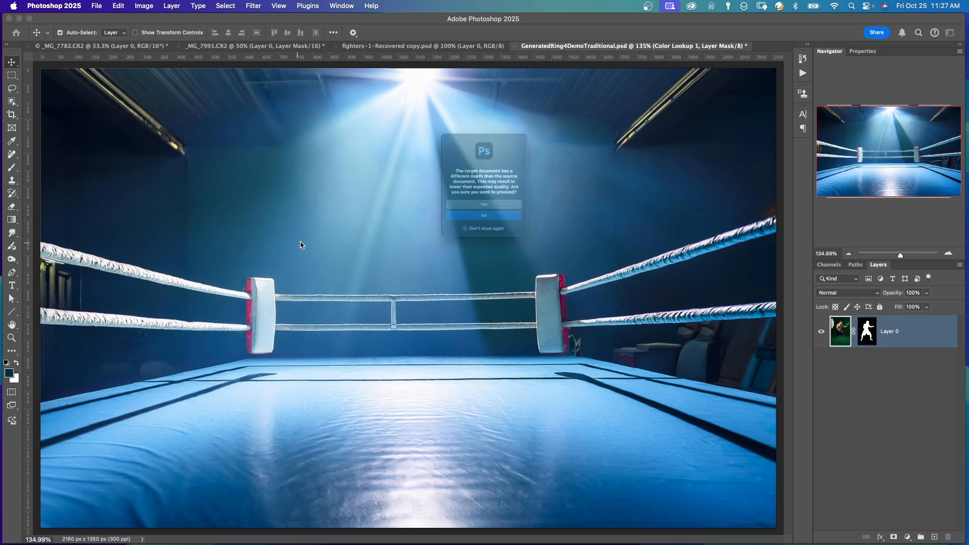
key("cmd+t")
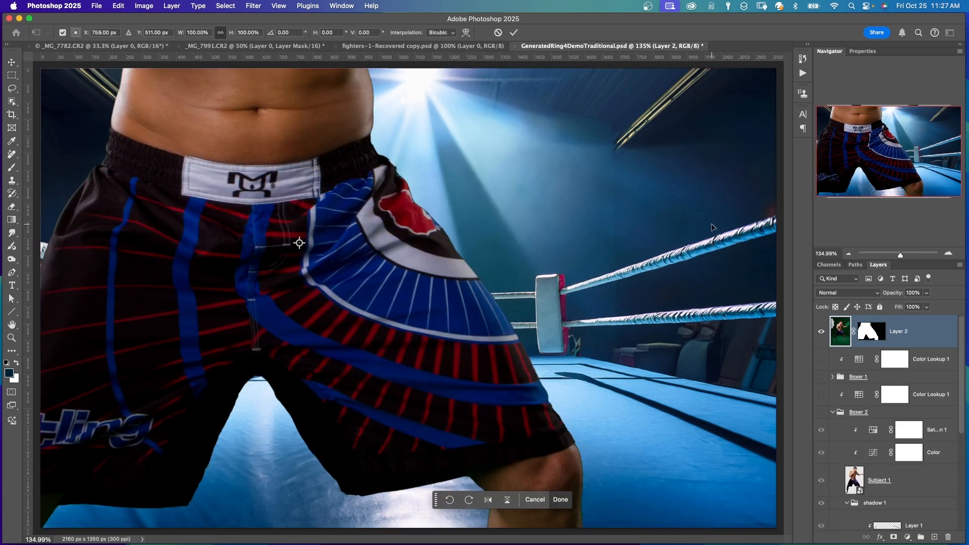
key("cmd+0")
left_click_drag(527, 71, 456, 175)
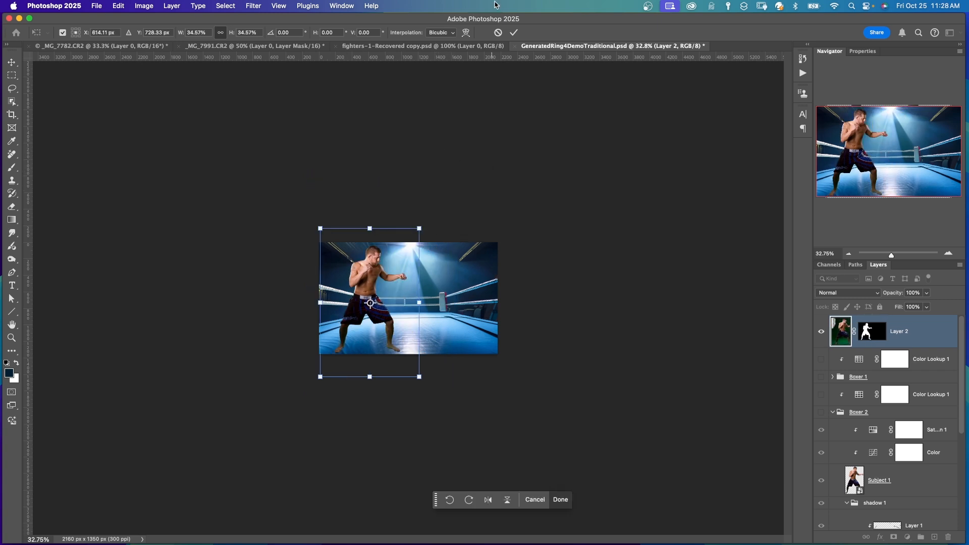
left_click(513, 33)
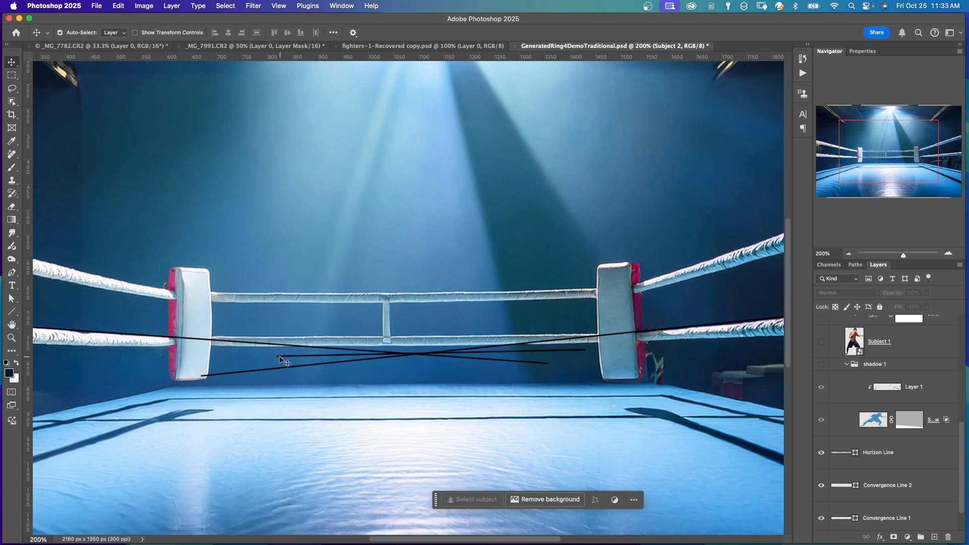
Turn on the Color curves adjustments for both Boxer 1 and Boxer 2.
key("super+minus")
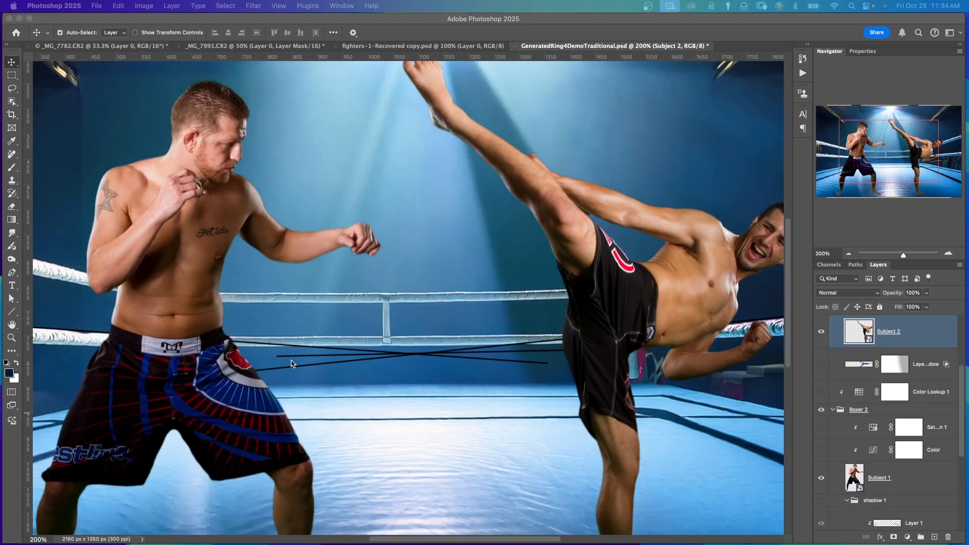
left_click(416, 358)
key("super+minus")
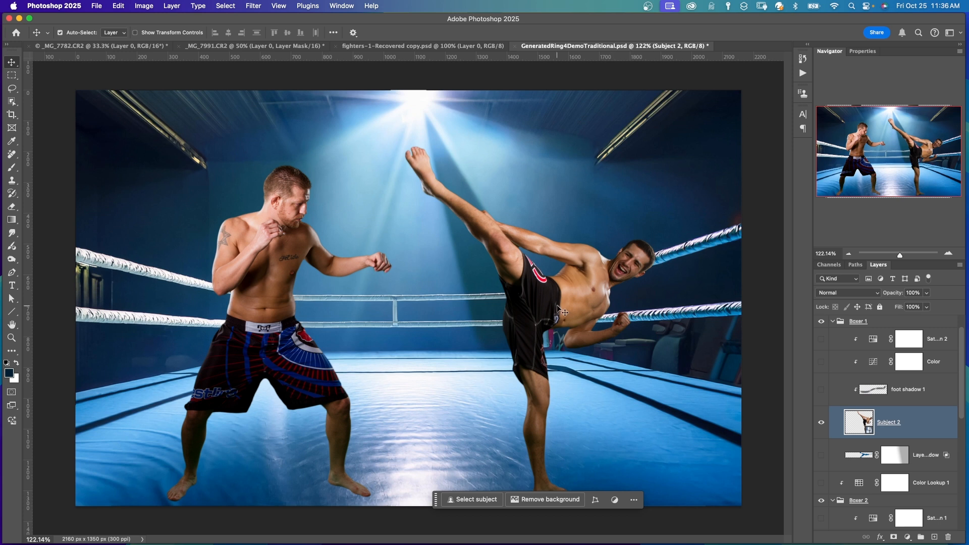
left_click(822, 363)
left_click_drag(962, 385, 967, 446)
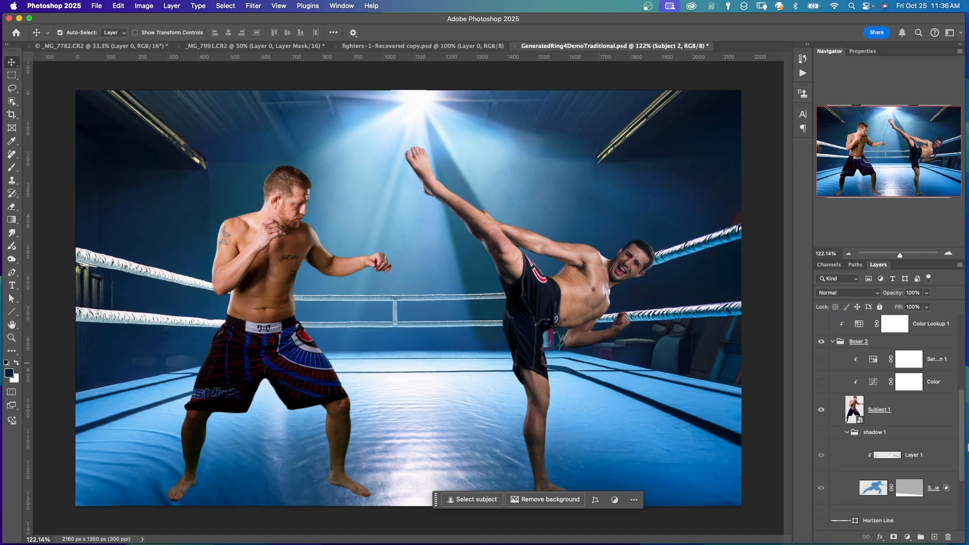
left_click(821, 381)
In the auto color correction options of Boxer 2's Color curves, set target shadows to 040406 and highlights to fefefd, using Find Dark & Light Colors.
double_click(873, 381)
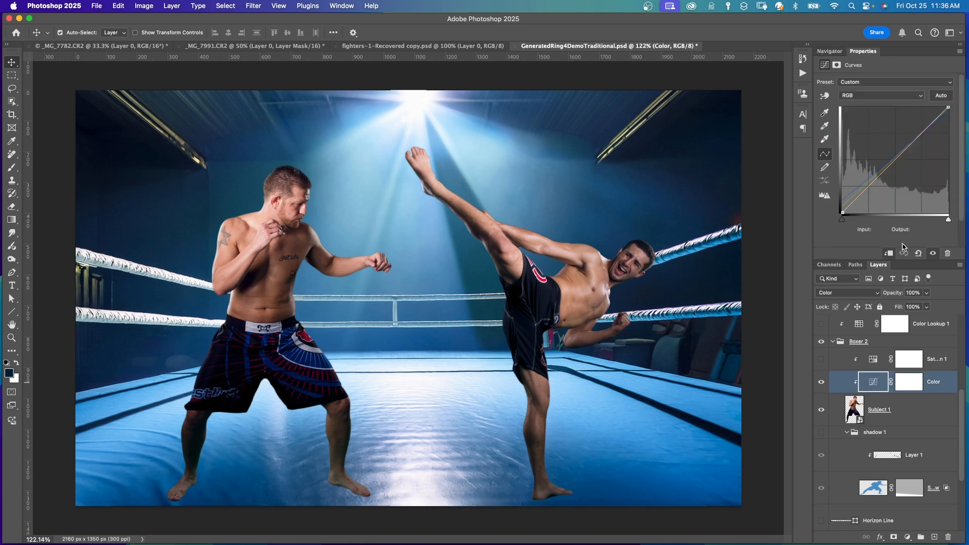
left_click(943, 96, "alt")
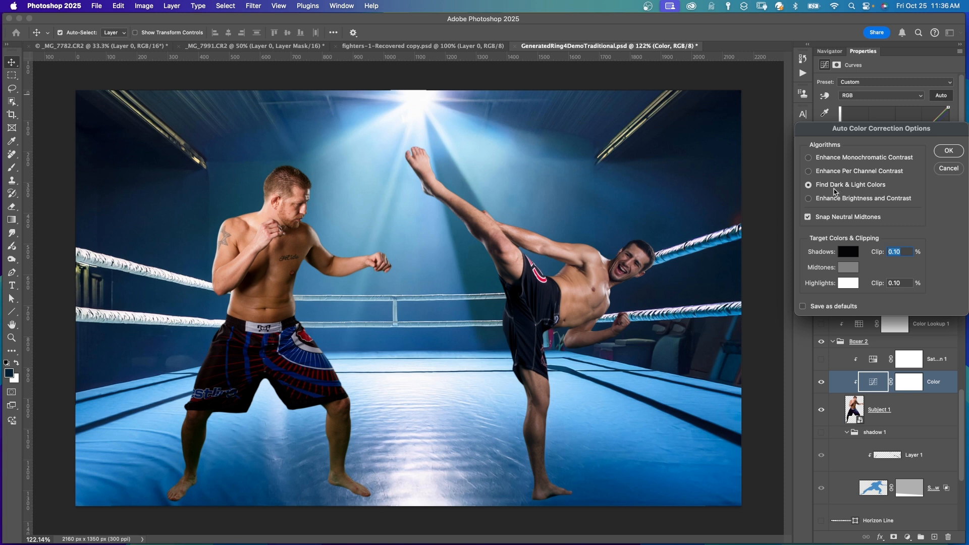
left_click(847, 252)
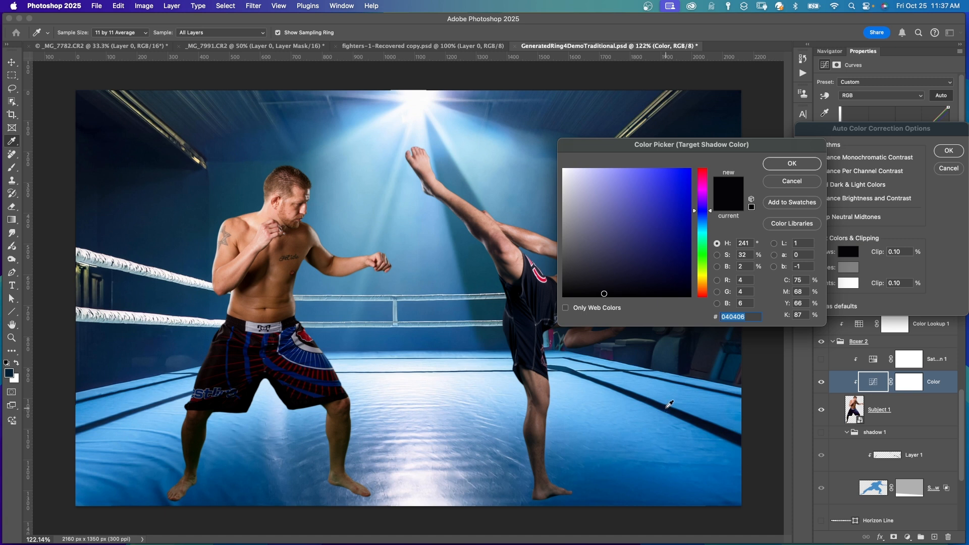
left_click(792, 163)
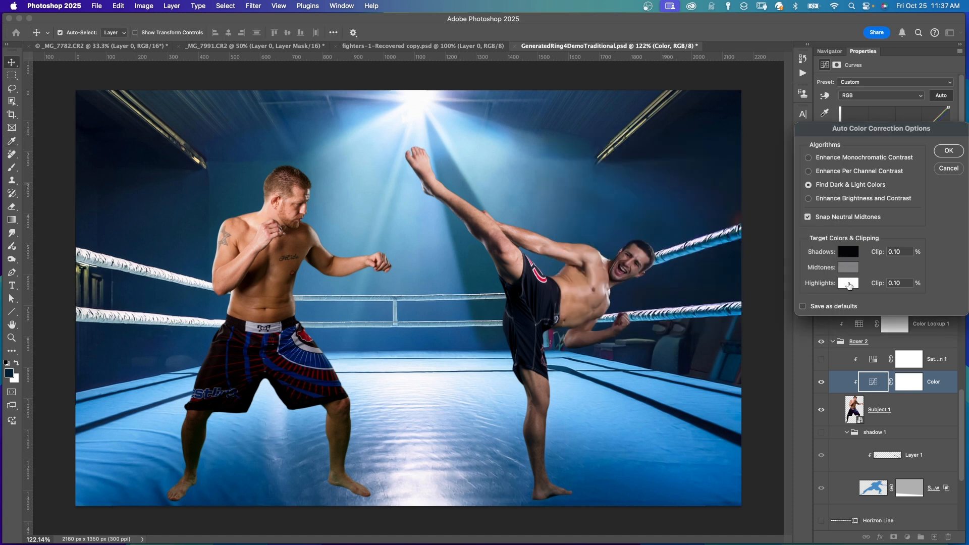
left_click(848, 283)
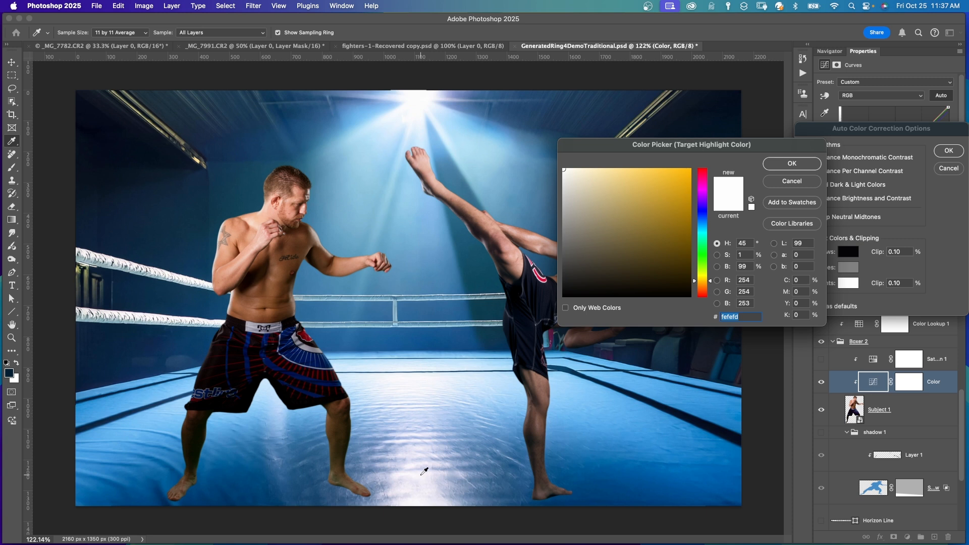
key("Return")
left_click(948, 151)
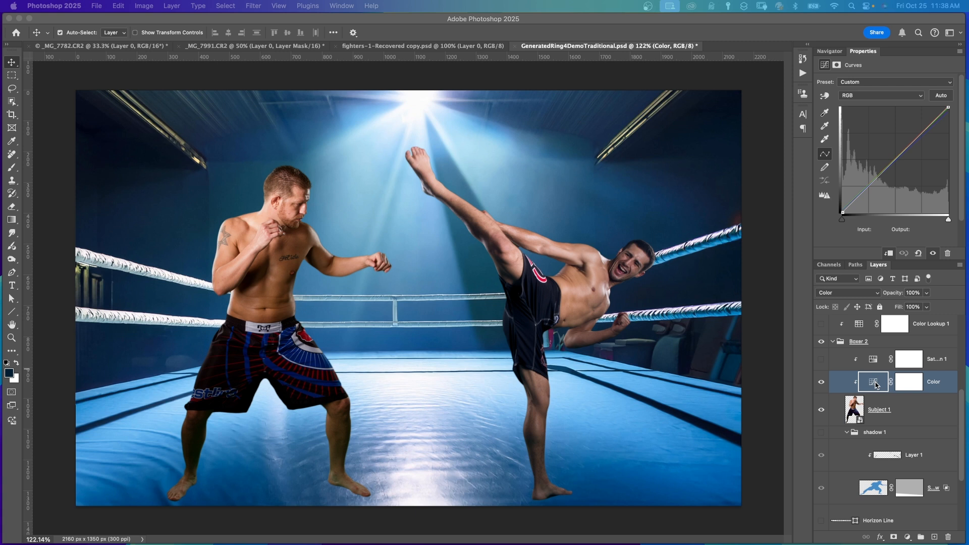
Turn on Boxer 1's Color curves and saturation adjustments, plus the Color Lookup 1 layer clipped to Boxer 2.
scroll(876, 384, "up", 5)
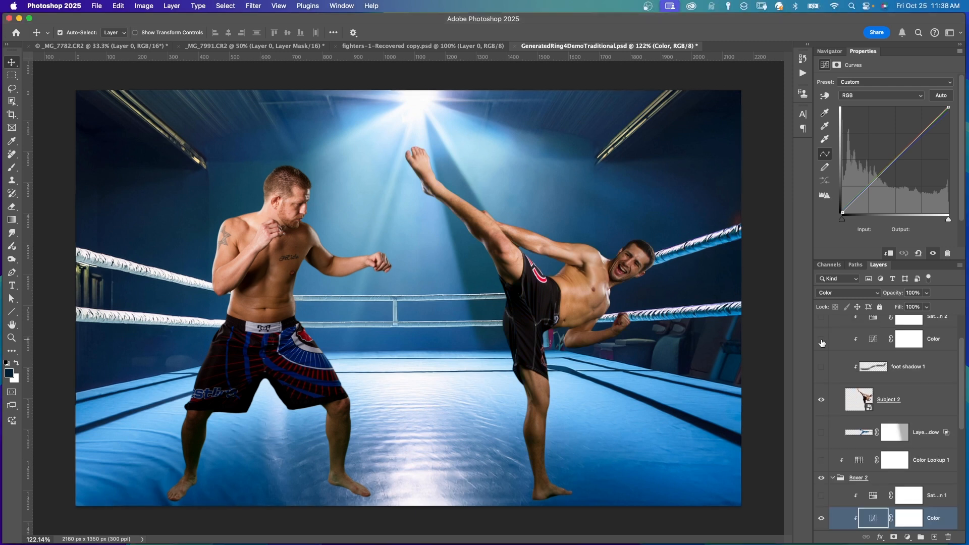
left_click(821, 340)
left_click(821, 341)
left_click(821, 341)
scroll(821, 341, "up", 1)
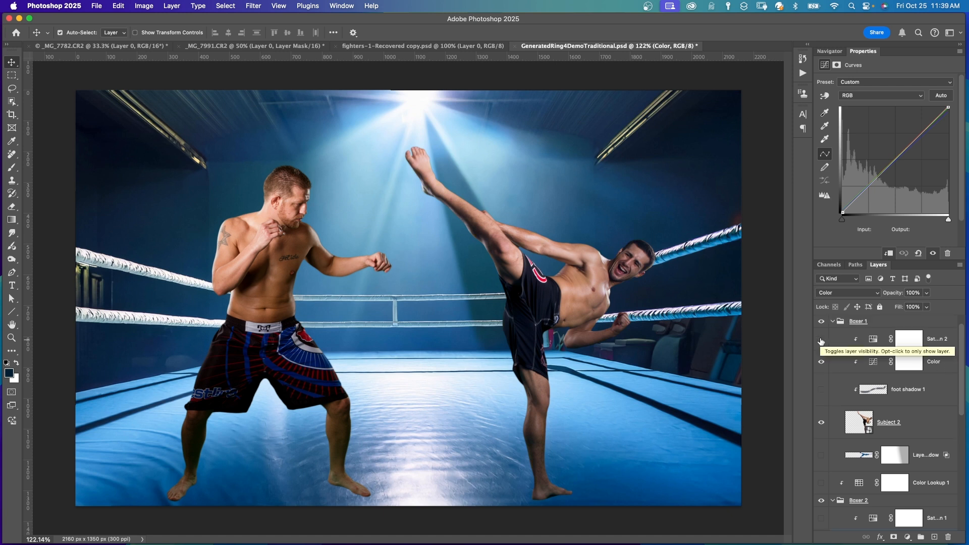
left_click(820, 340)
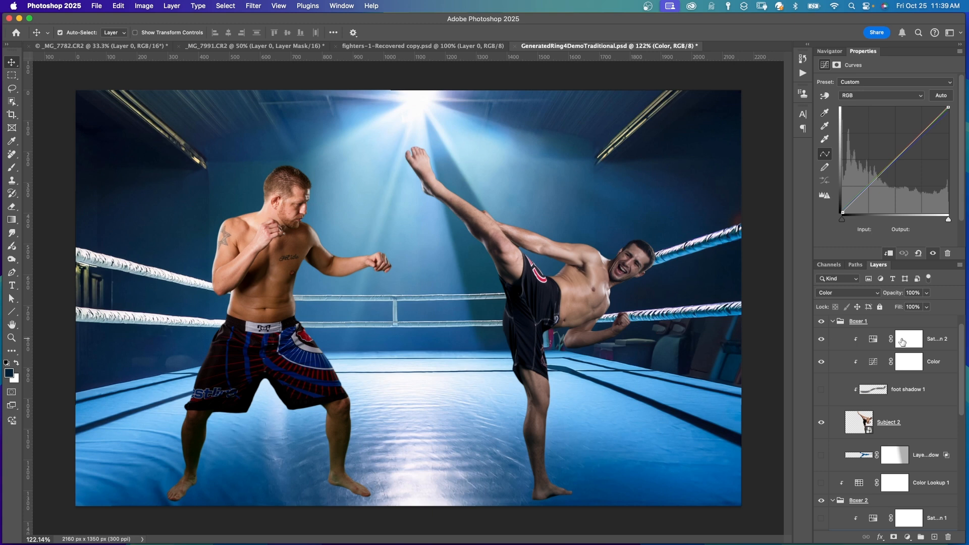
scroll(886, 344, "down", 3)
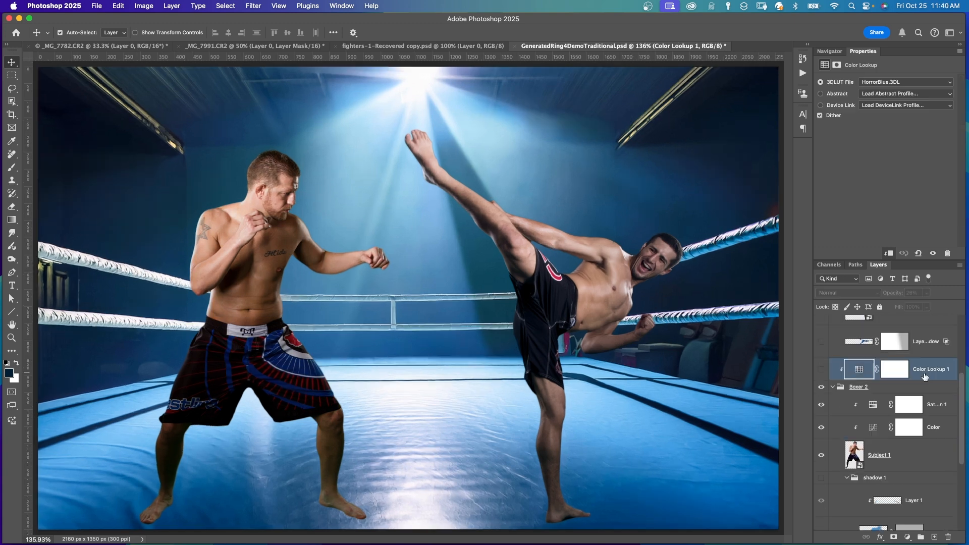
left_click(820, 369)
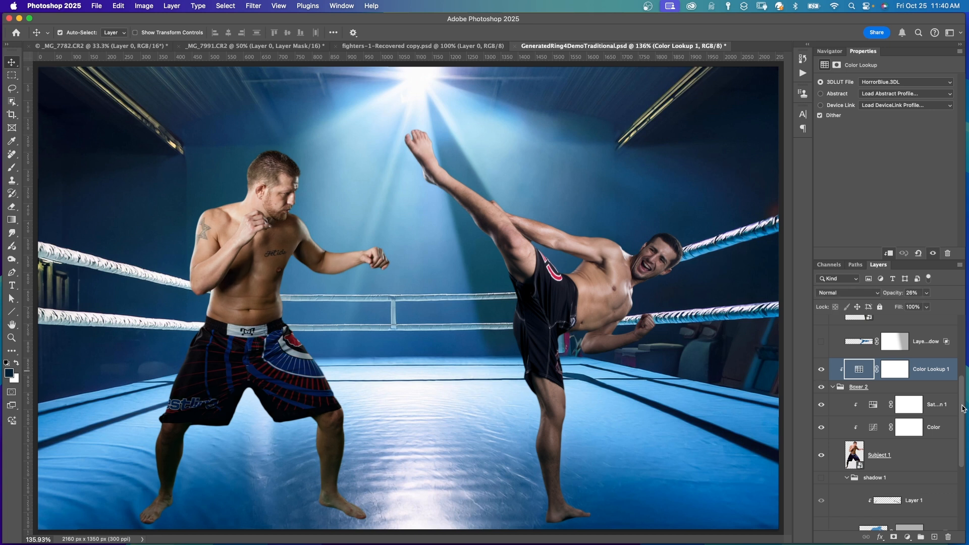
Hide Boxer 1's Color Lookup, saturation and Color adjustments, and select the Subject 2 layer.
scroll(961, 393, "up", 5)
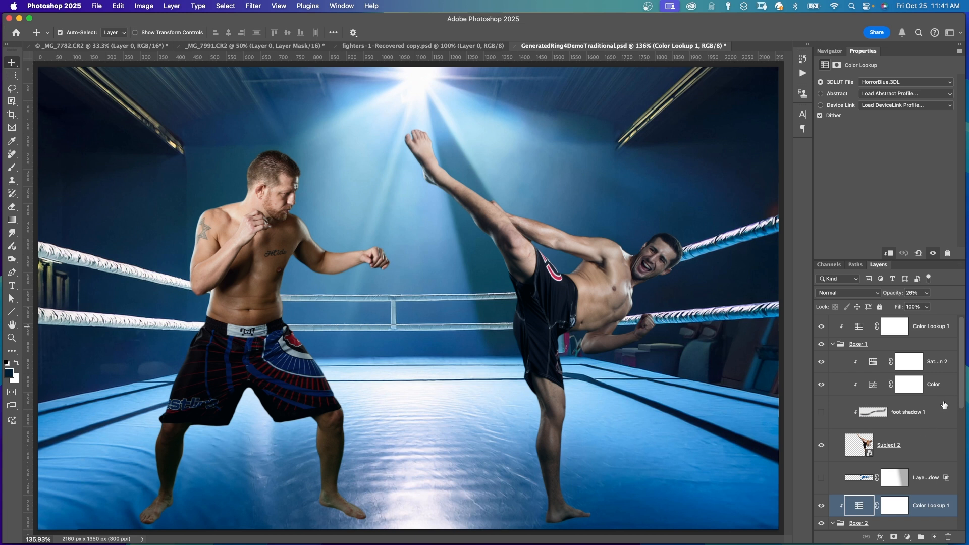
left_click(820, 361)
left_click(821, 326)
left_click(821, 384)
left_click(888, 444)
Try the Harmonization neural filter on Subject 2 with Layer 0 as the reference image and slightly reduced saturation.
left_click(253, 6)
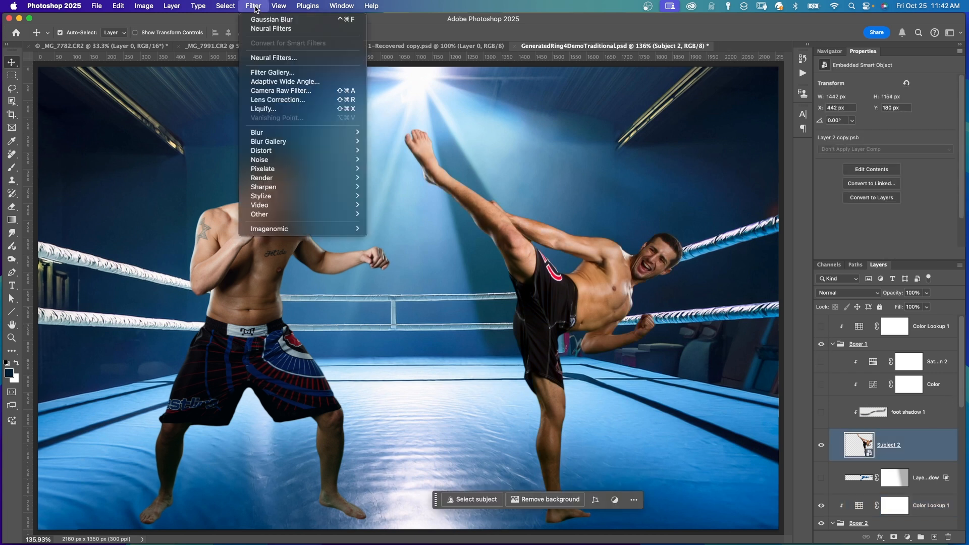
left_click(273, 58)
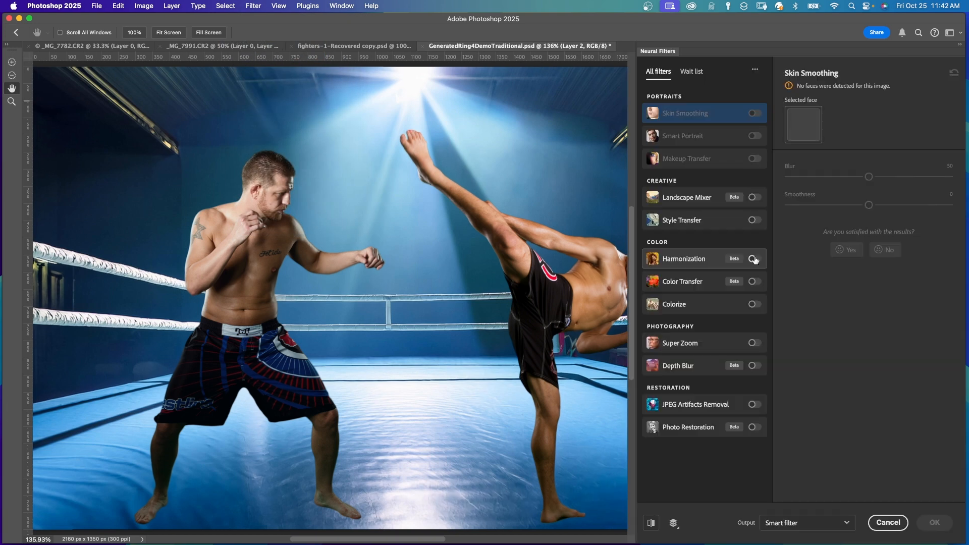
left_click(754, 259)
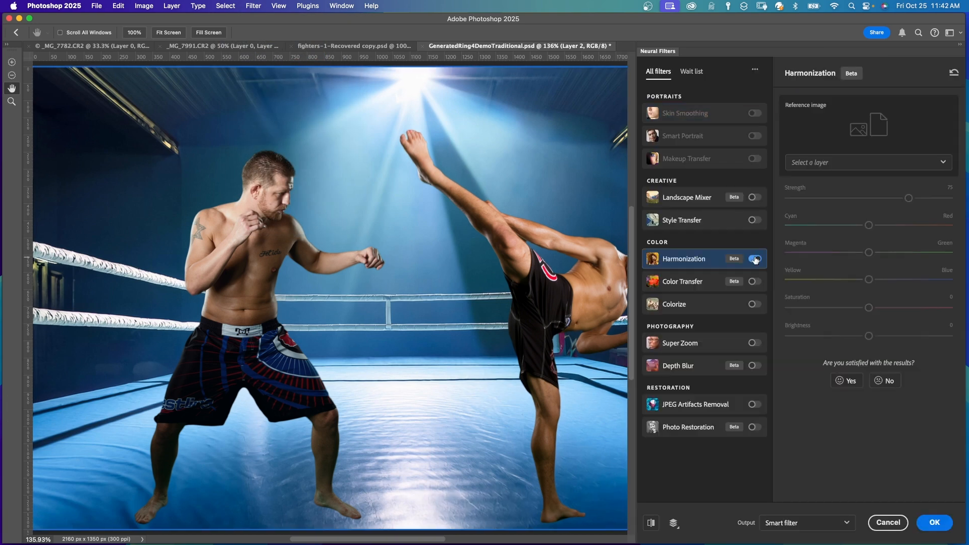
left_click(876, 163)
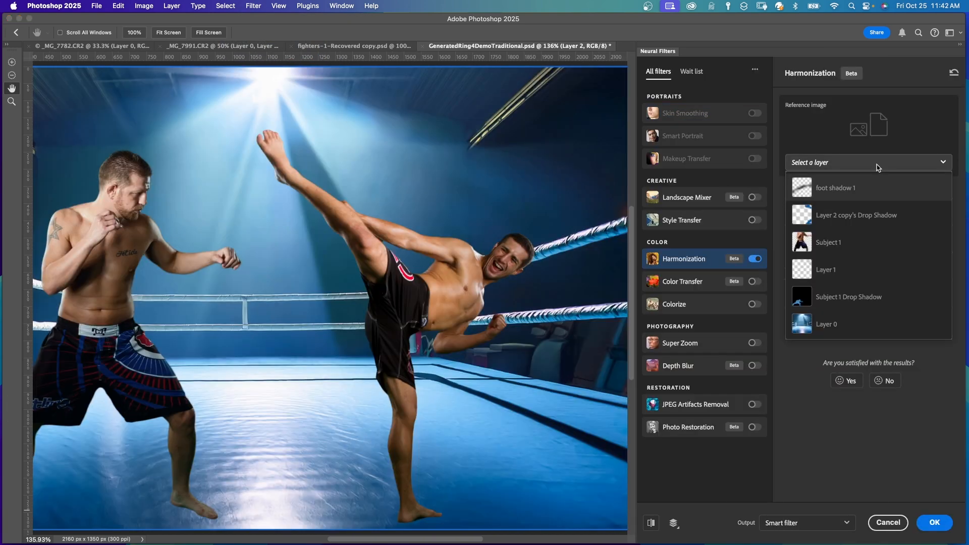
left_click(841, 323)
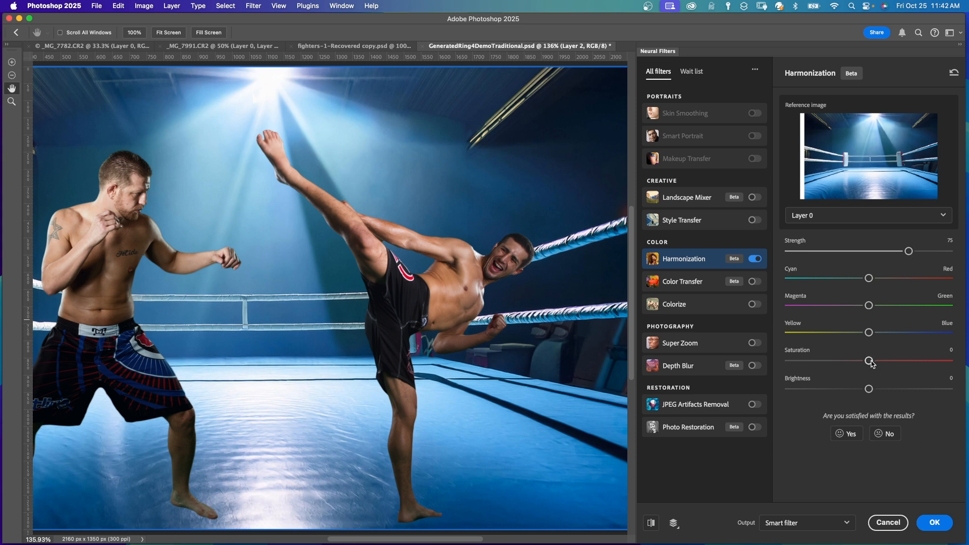
left_click_drag(868, 360, 852, 364)
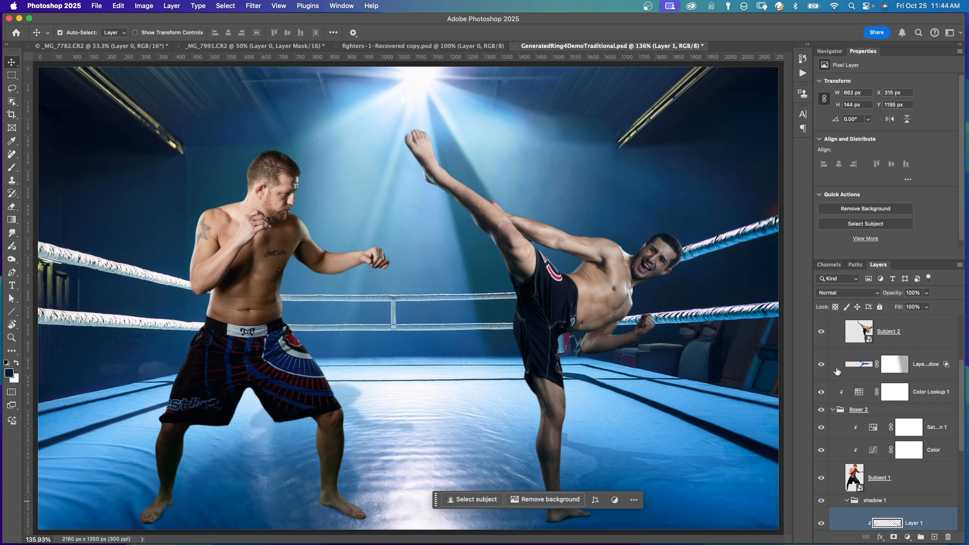
Compare the image with and without the kicking fighter's drop shadow.
left_click(822, 366)
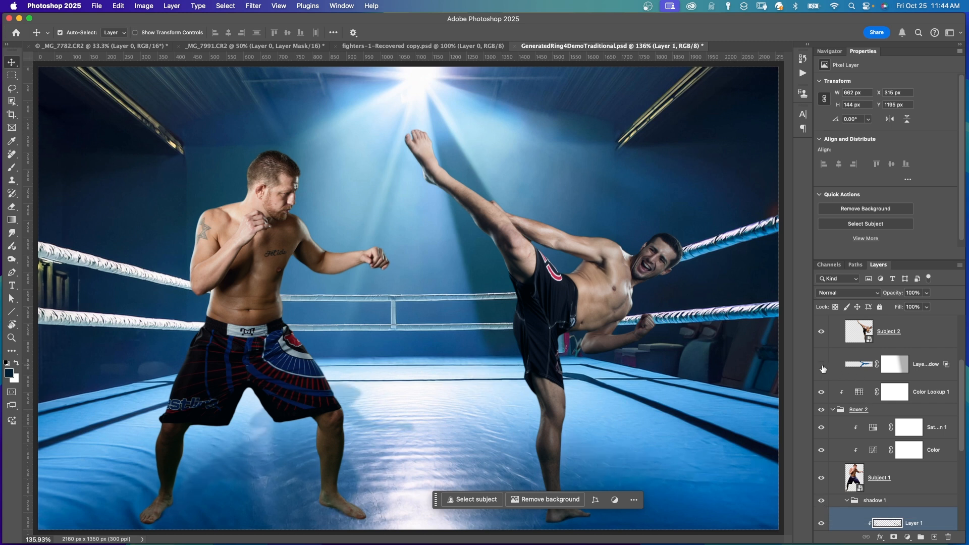
left_click(821, 365)
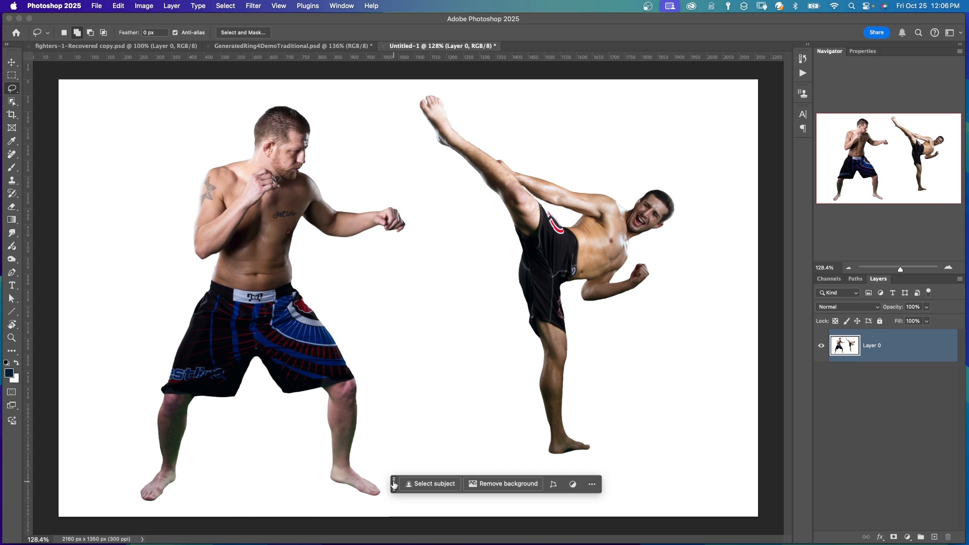
Remove the fighters' white background and generate a new one from "boxing ring with no roped area showing in front. No body in the ring.".
left_click(490, 483)
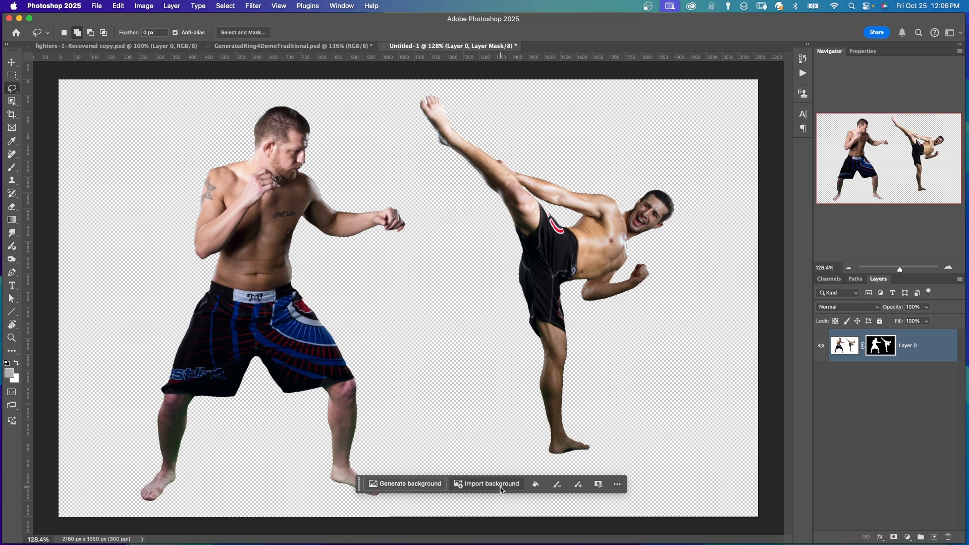
left_click(419, 484)
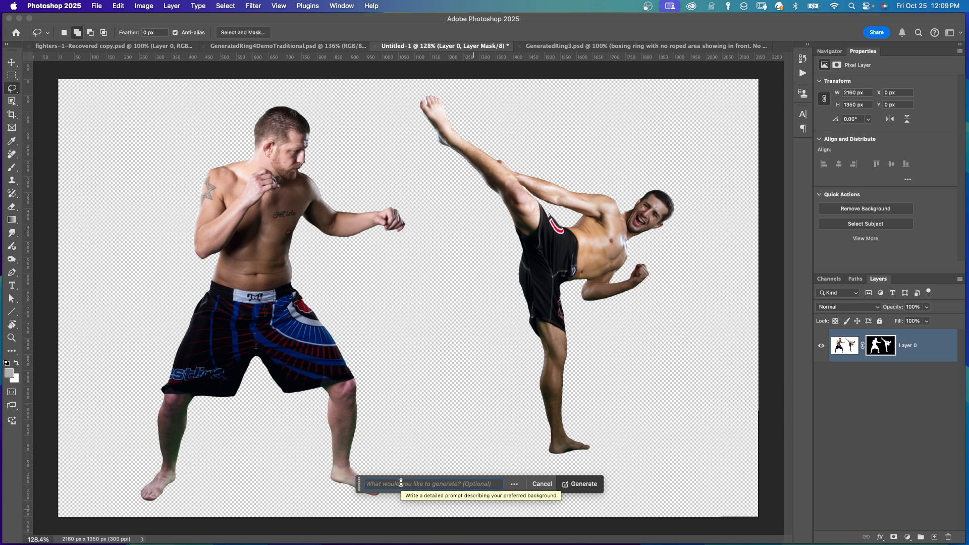
type("boxing ring with no roped area showing in front. No body in the ring.")
left_click(579, 483)
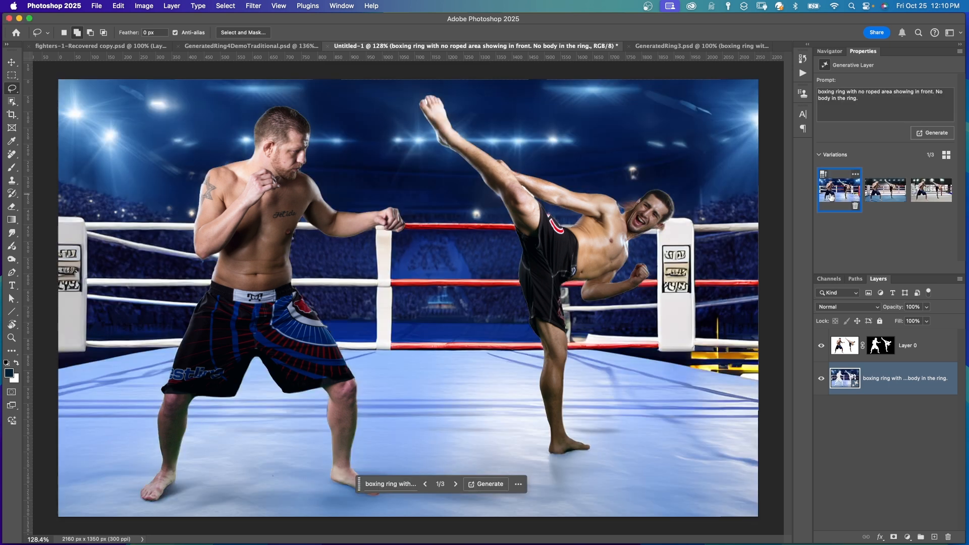
Compare the generated ring variations, including the "Cinematic look" ones, and choose the third of six with the spotlit crowd.
left_click(886, 192)
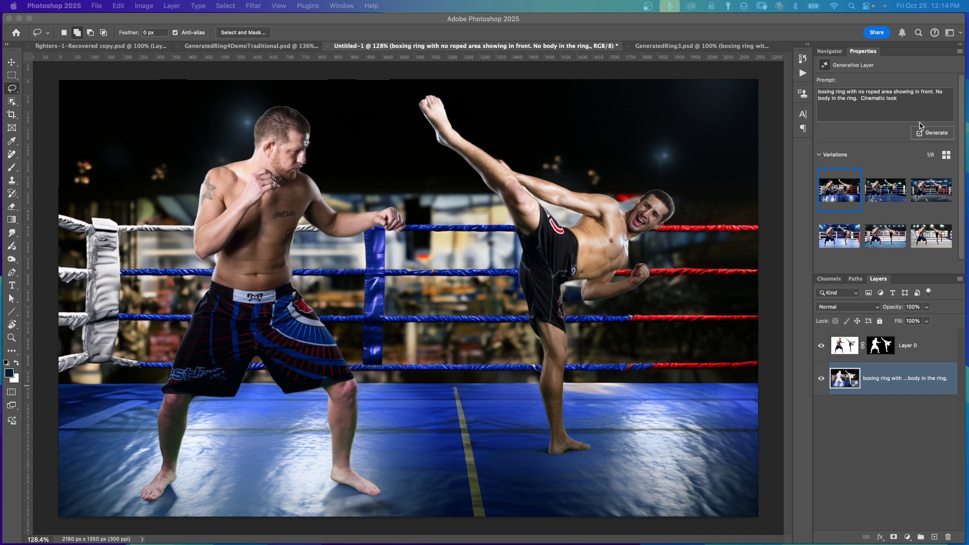
mouse_move(844, 183)
mouse_move(886, 190)
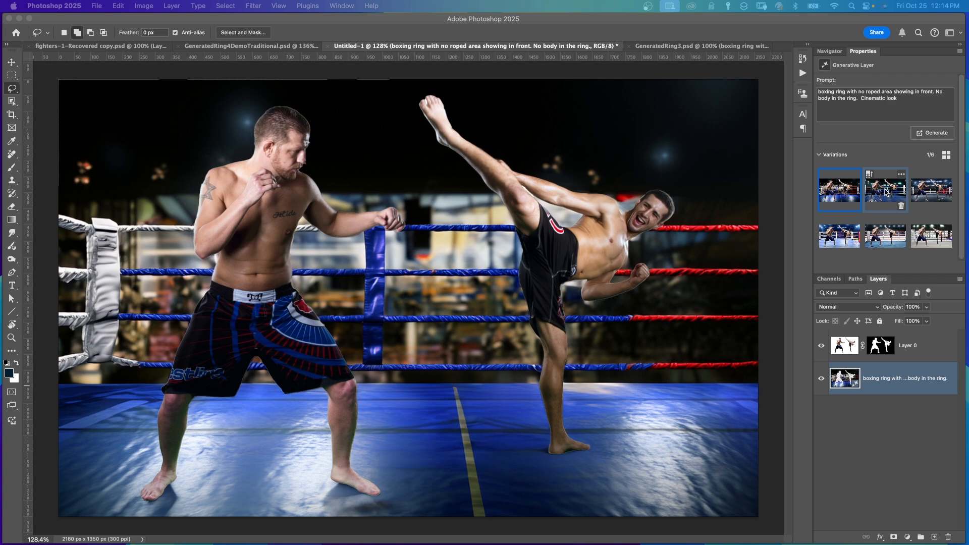
left_click(884, 192)
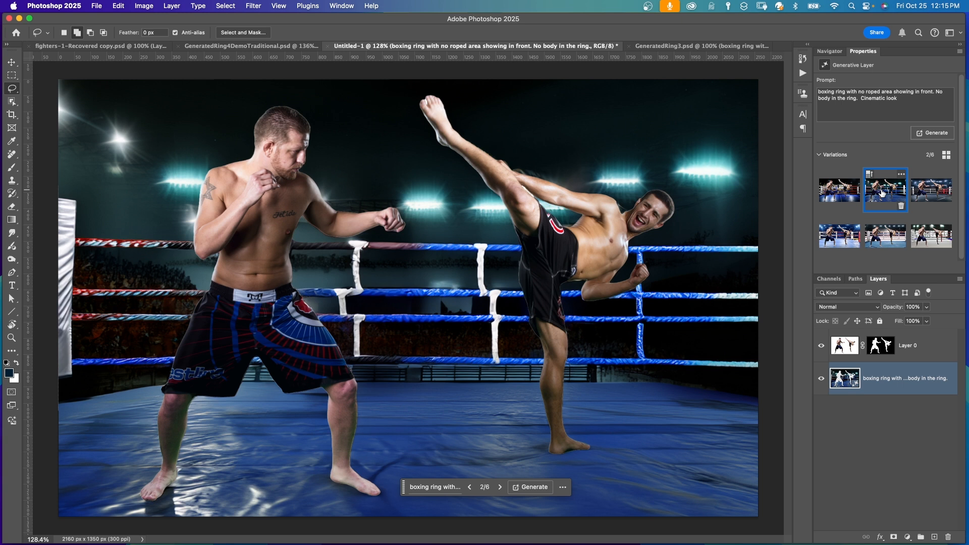
left_click(931, 190)
left_click_drag(404, 492, 569, 495)
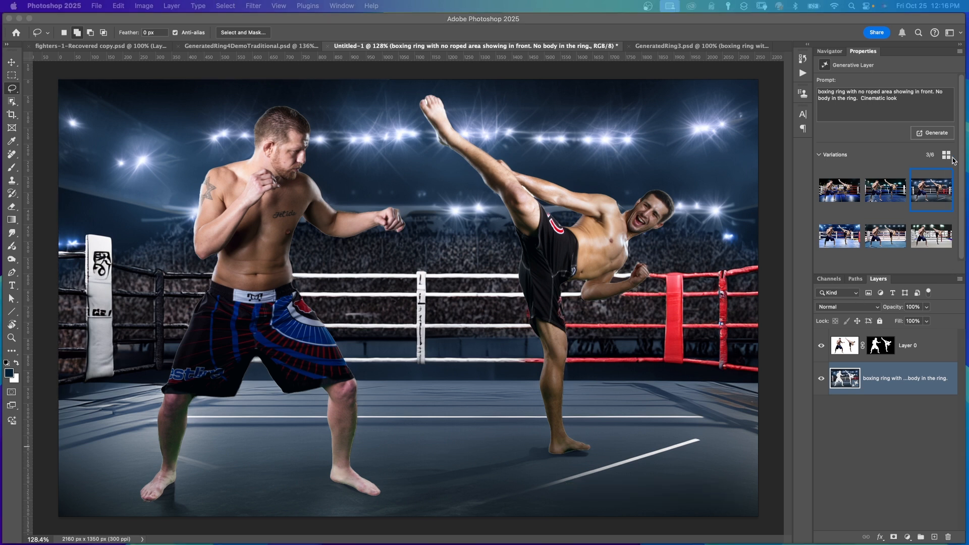
Generate variations similar to the selected spotlit-crowd boxing ring background and preview the second and third of the new ones.
mouse_move(941, 170)
left_click(947, 177)
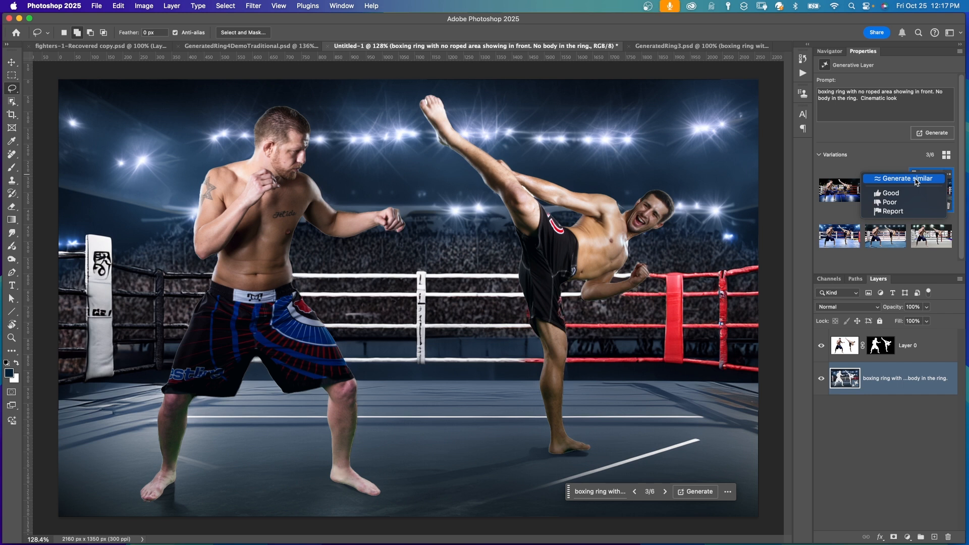
left_click(917, 179)
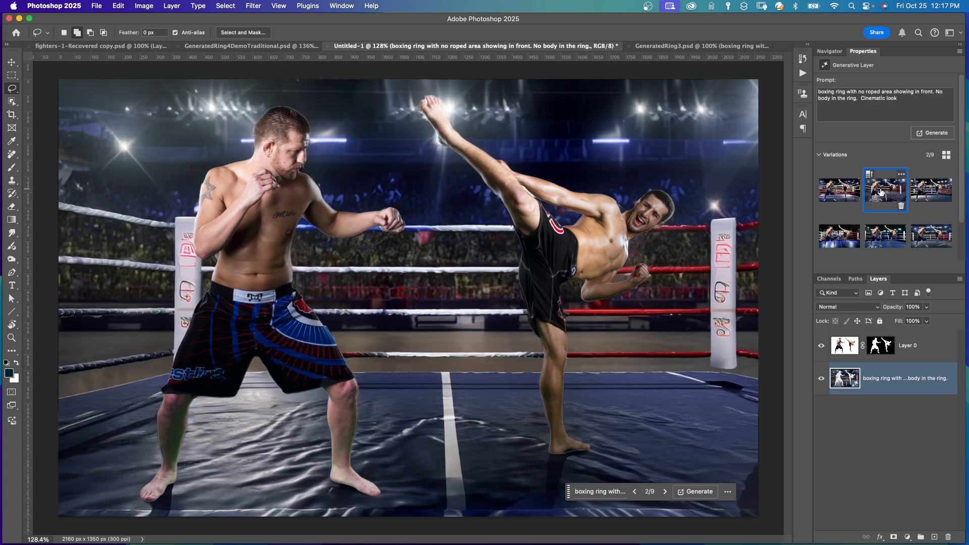
left_click(922, 191)
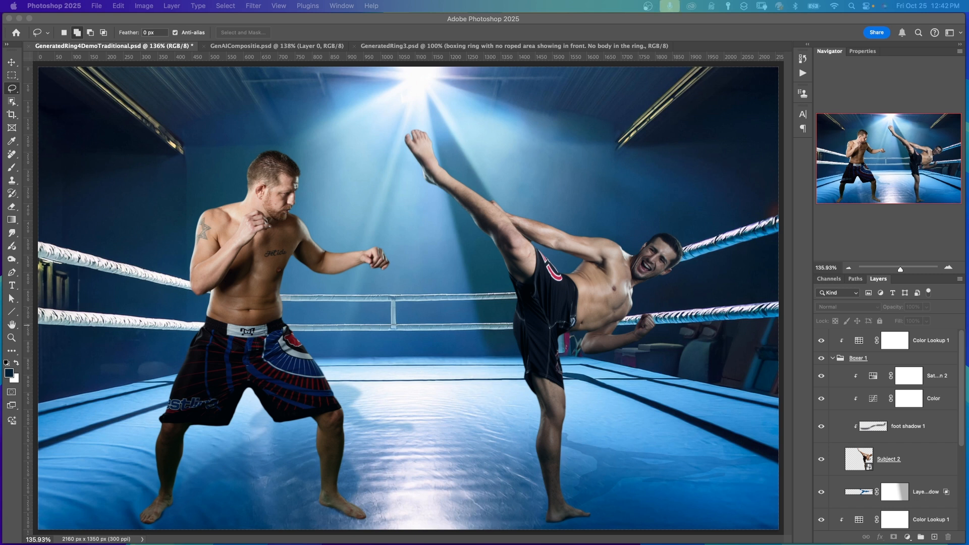
Examine the fighter composites in full-screen mode without the interface and return to the standard screen mode.
key("f")
key("f")
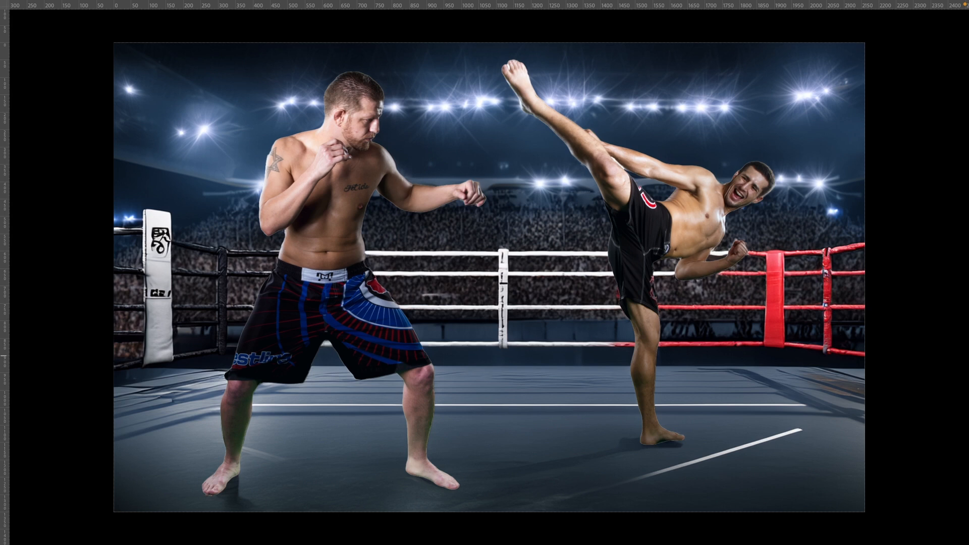
key("f")
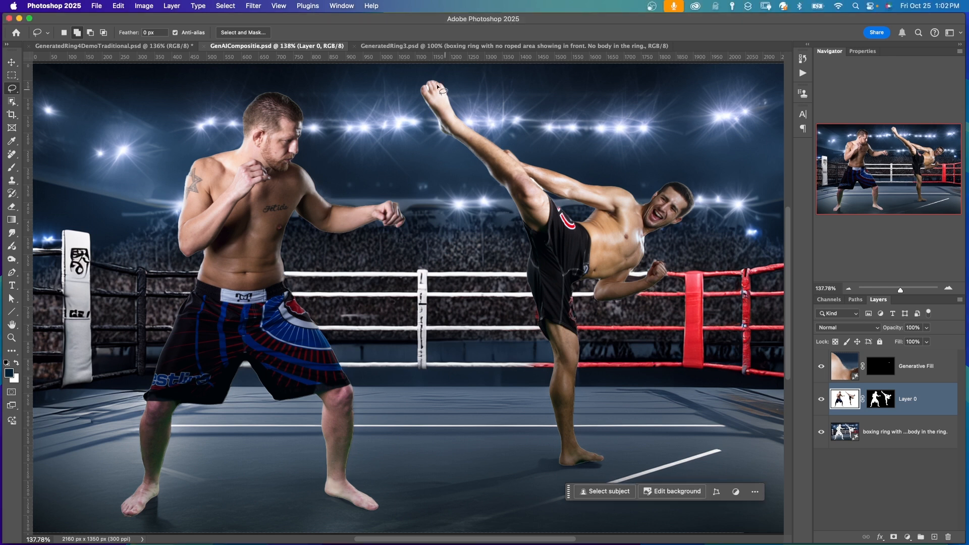
Apply the Harmonization neural filter to Layer 0 as a smart filter with the boxing ring layer as reference, and inspect the result full screen.
left_click(255, 6)
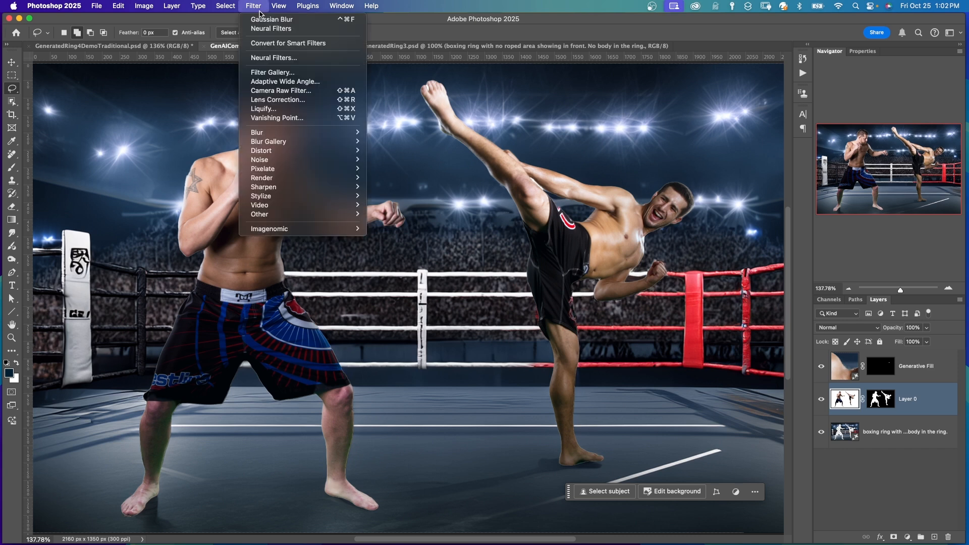
left_click(284, 59)
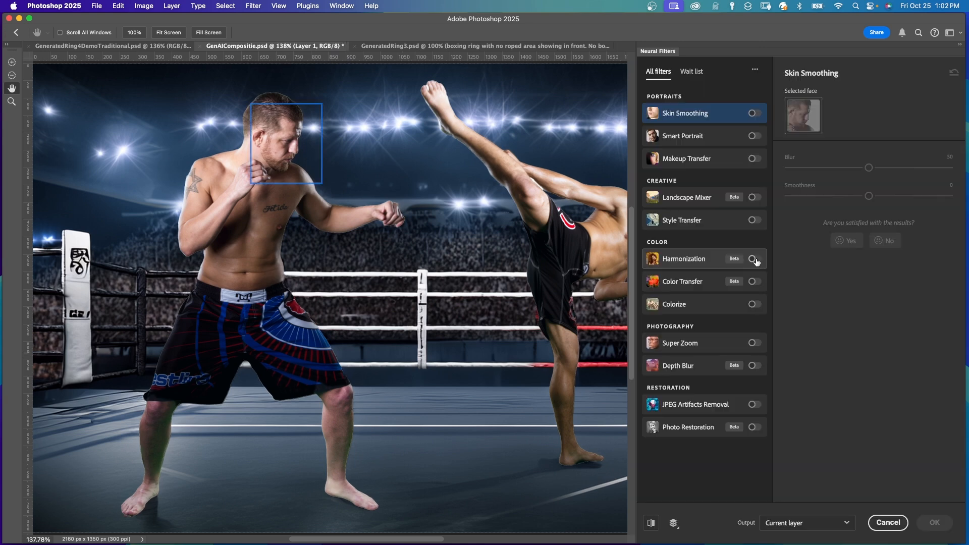
left_click(753, 259)
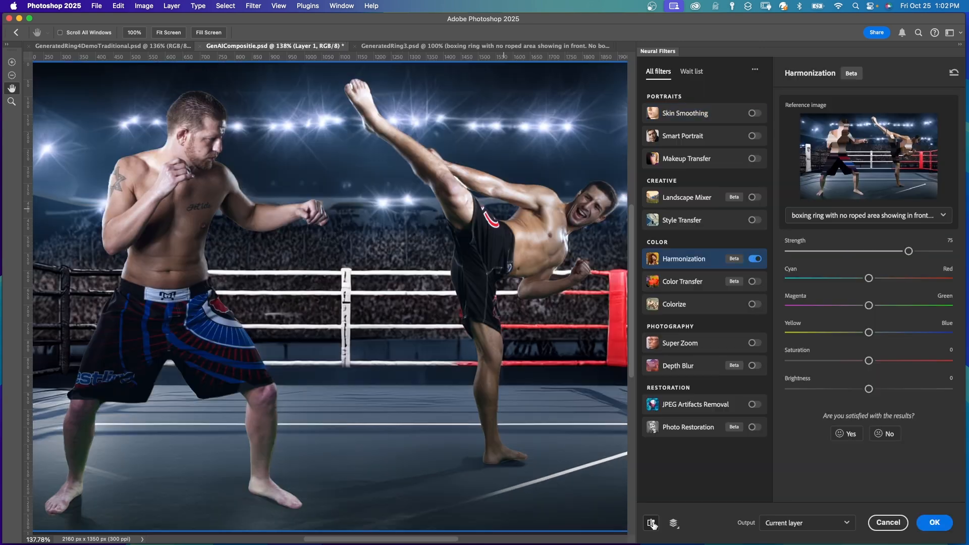
left_click(651, 523)
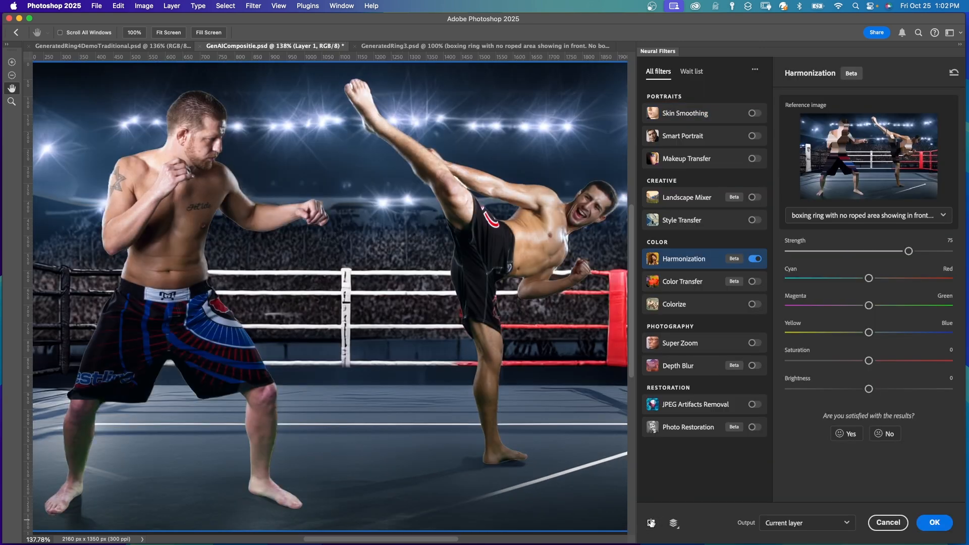
left_click(651, 522)
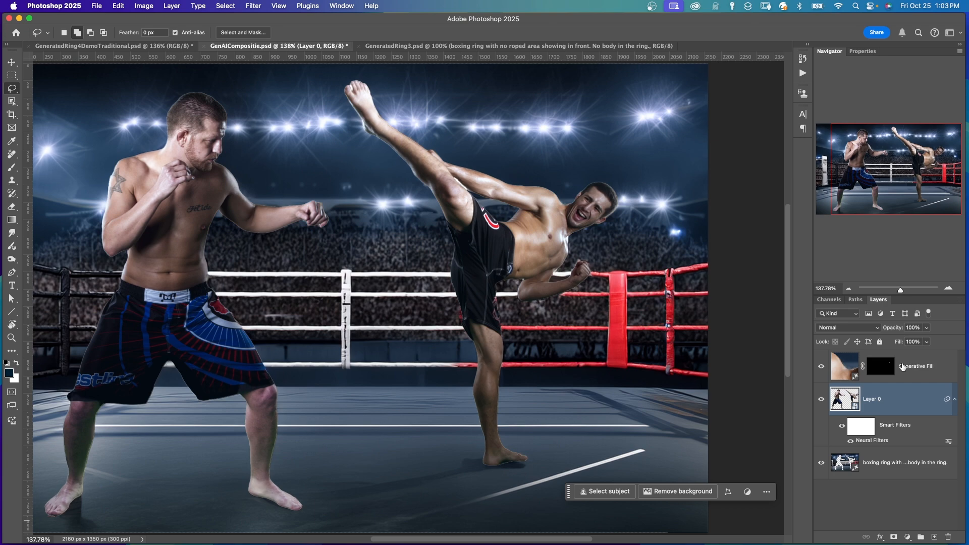
key("f")
key("f")
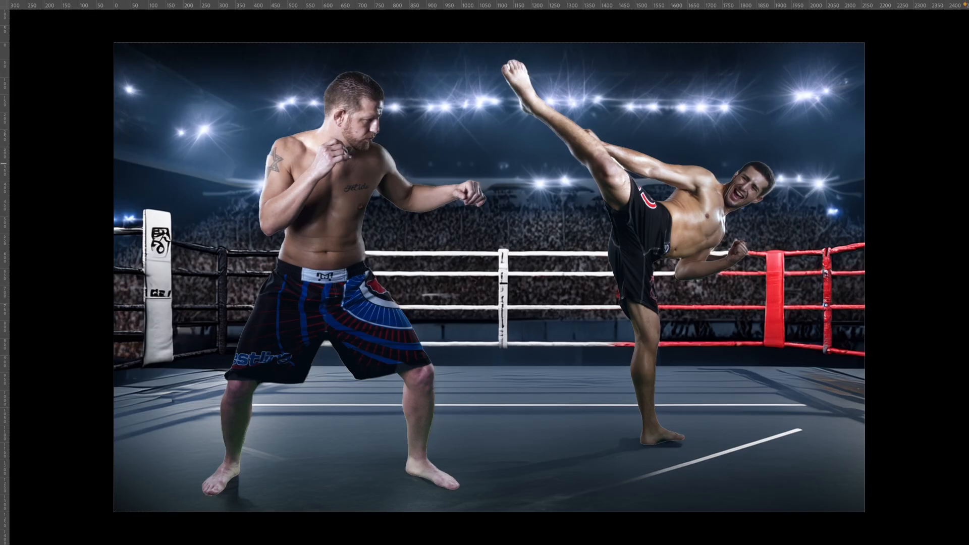